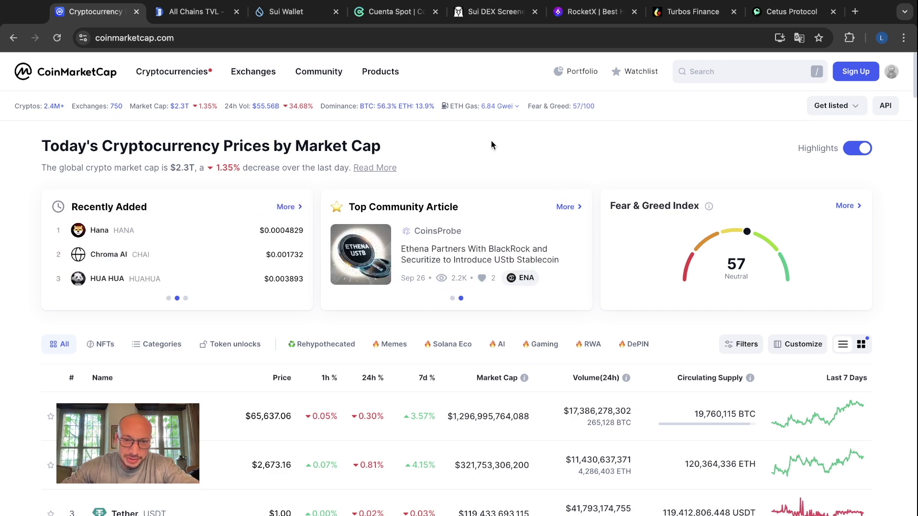
# Open Sui from the cryptocurrency price list and show its price chart for the All time range.
pyautogui.scroll(-20, 318, 412)
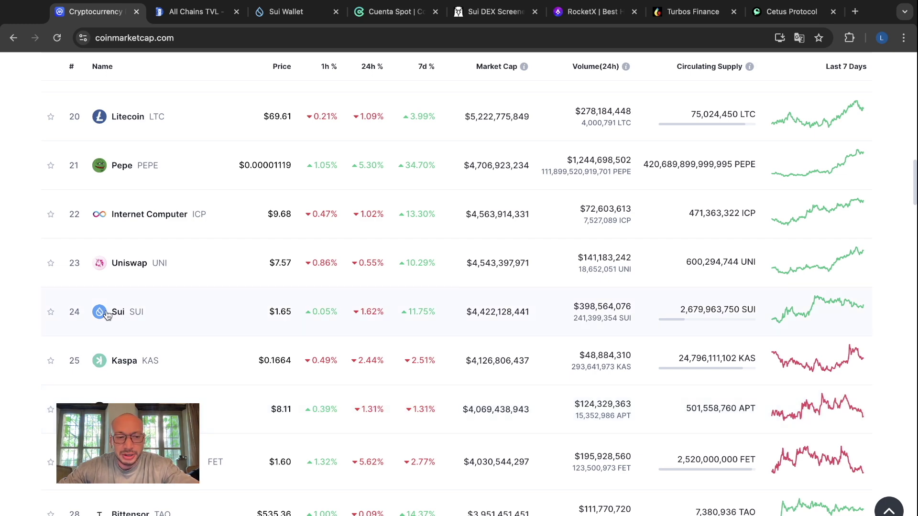
pyautogui.click(102, 316)
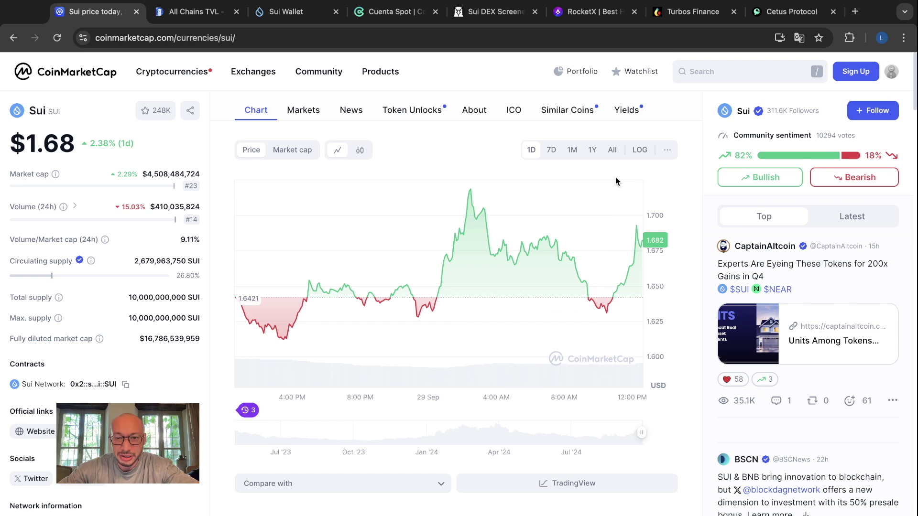
pyautogui.click(612, 149)
pyautogui.scroll(-1, 676, 360)
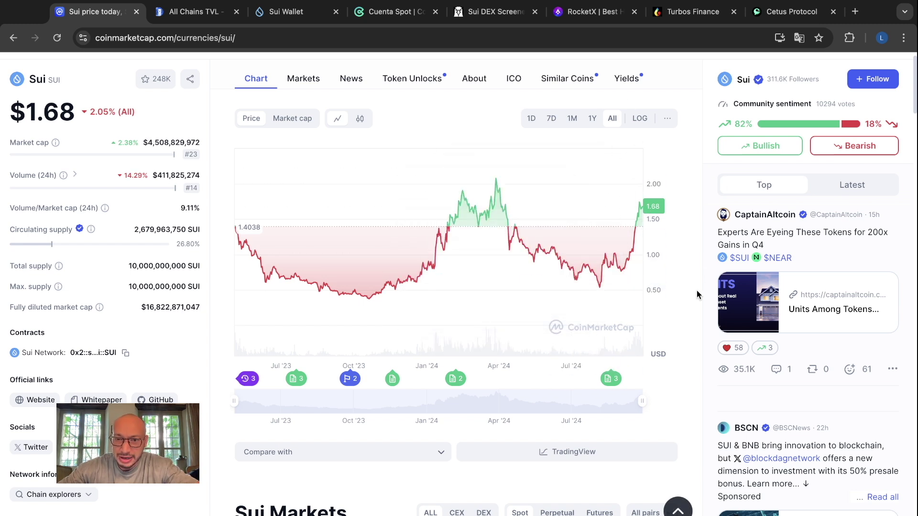
pyautogui.scroll(1, 696, 248)
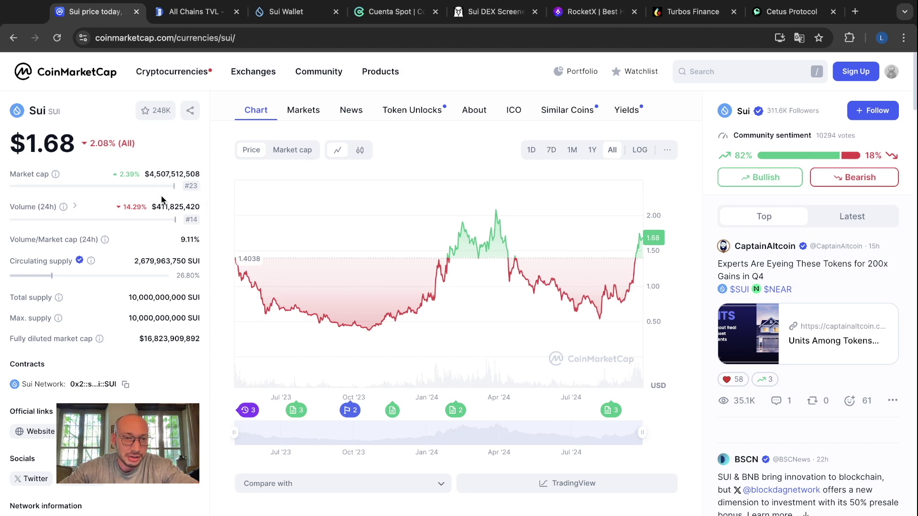
# Switch to DefiLlama's chains ranking and examine Sui's position, TVL and one-month change against the other chains.
pyautogui.click(198, 13)
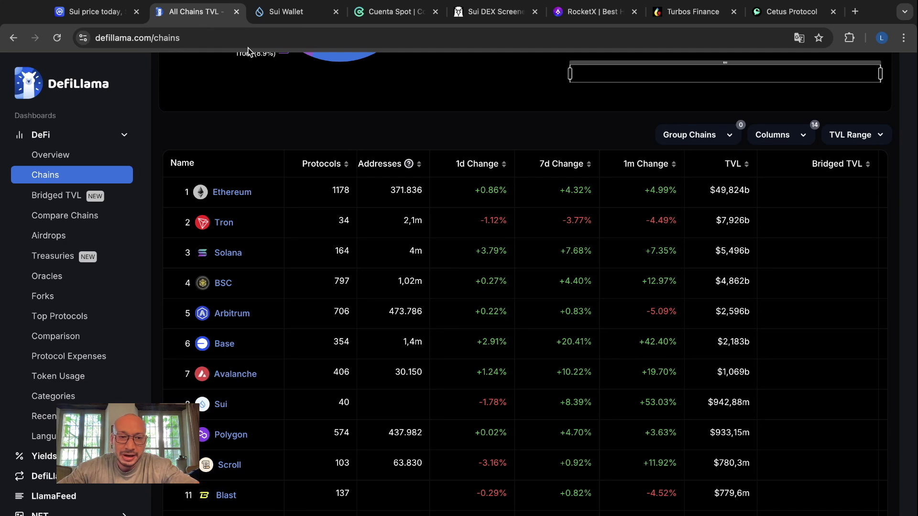
pyautogui.scroll(7, 455, 291)
pyautogui.scroll(-7, 455, 291)
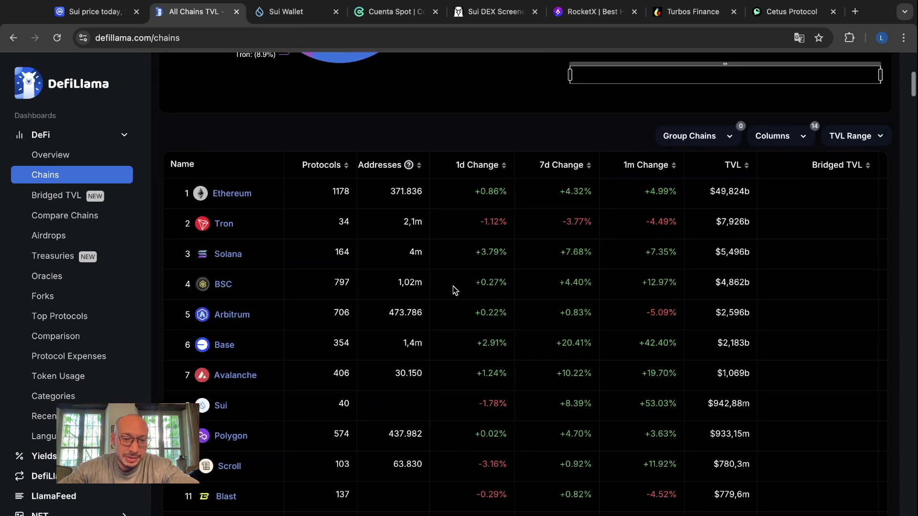
pyautogui.scroll(-3, 454, 290)
pyautogui.scroll(2, 406, 375)
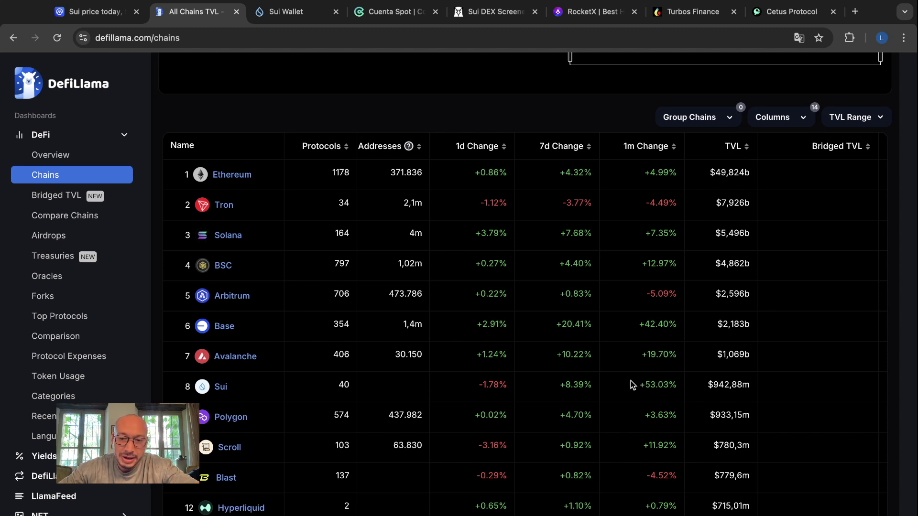
pyautogui.scroll(-2, 623, 419)
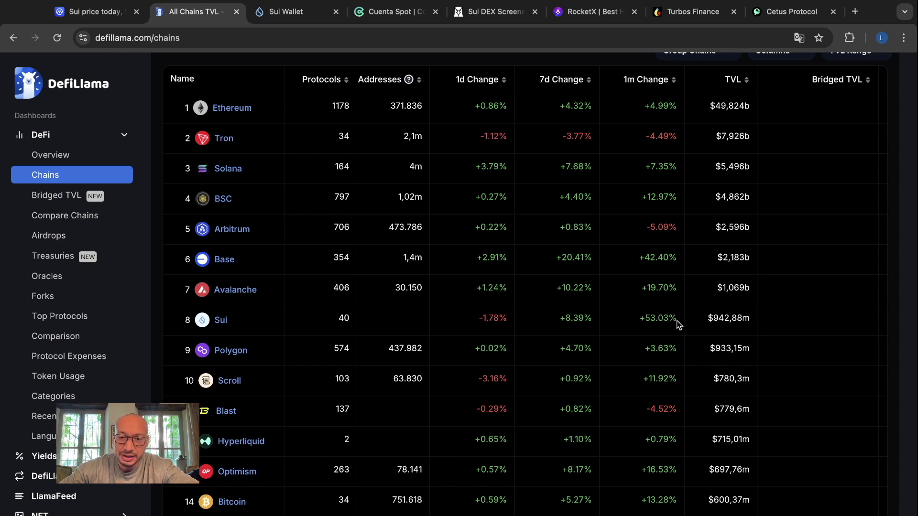
pyautogui.moveTo(678, 322); pyautogui.dragTo(656, 322)
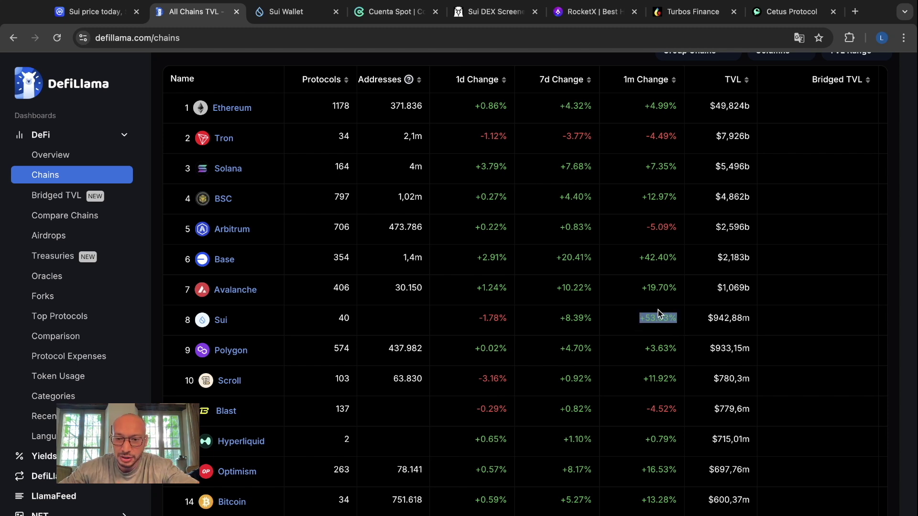
pyautogui.scroll(1, 658, 310)
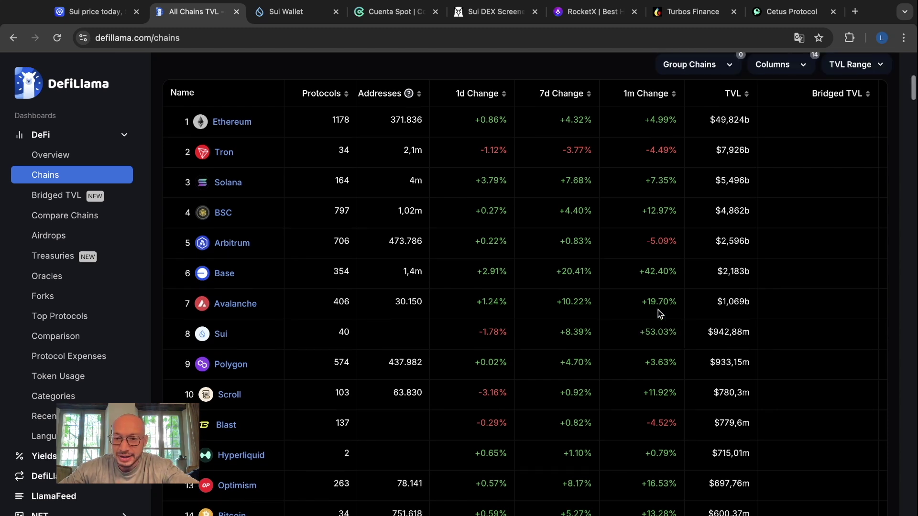
# Open Sui's chain page and examine its TVL history and the protocol rankings.
pyautogui.click(732, 333)
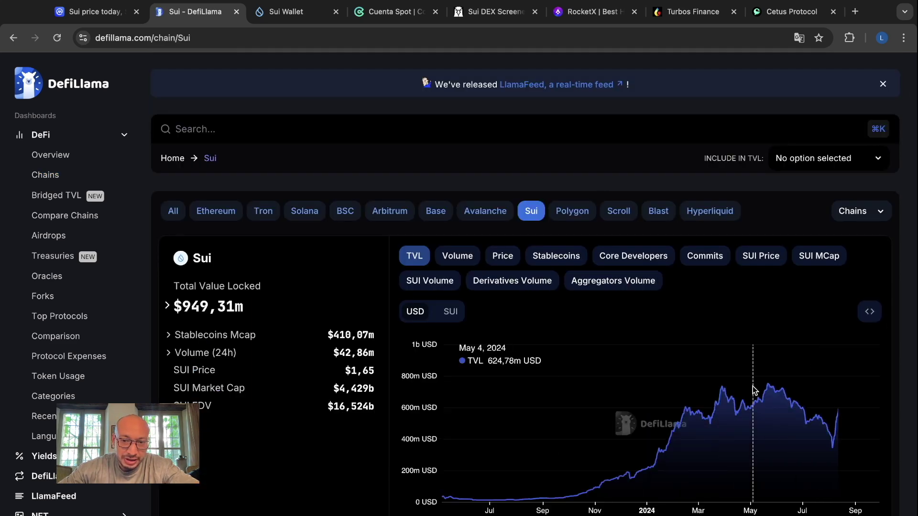
pyautogui.scroll(-3, 667, 320)
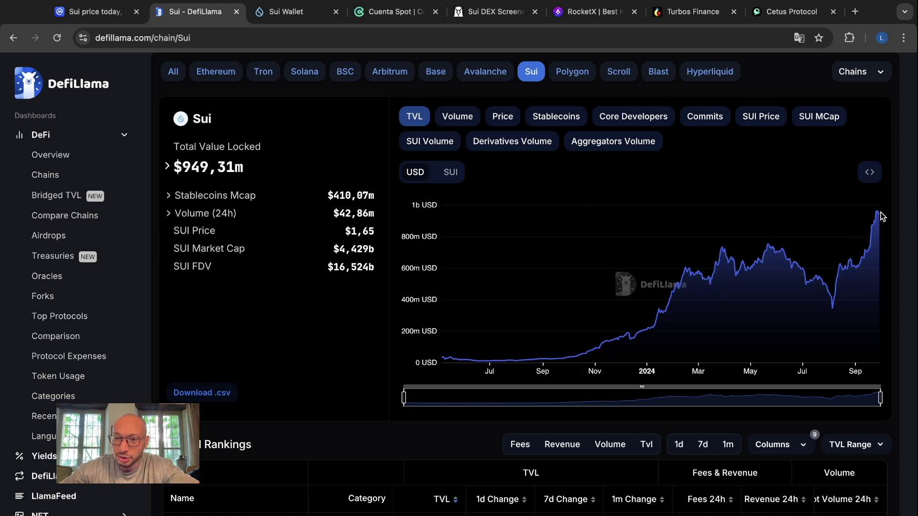
pyautogui.scroll(-6, 903, 261)
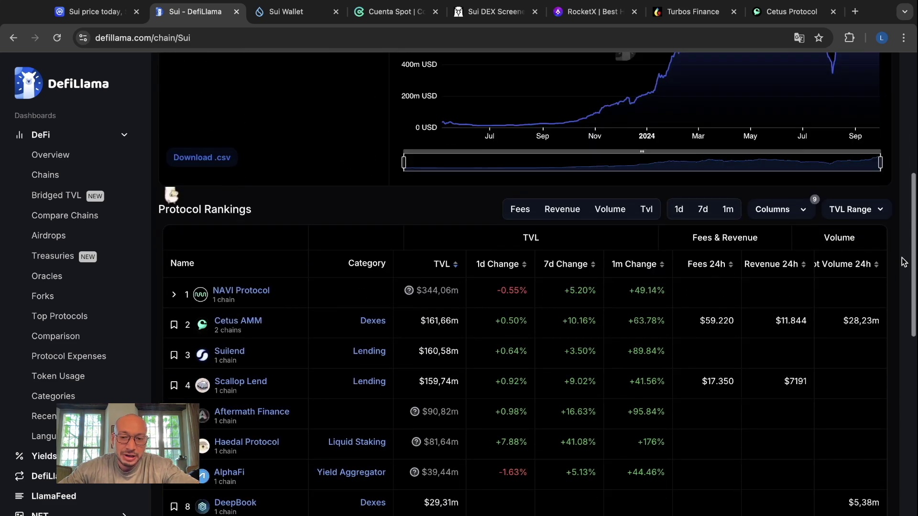
pyautogui.scroll(-1, 903, 261)
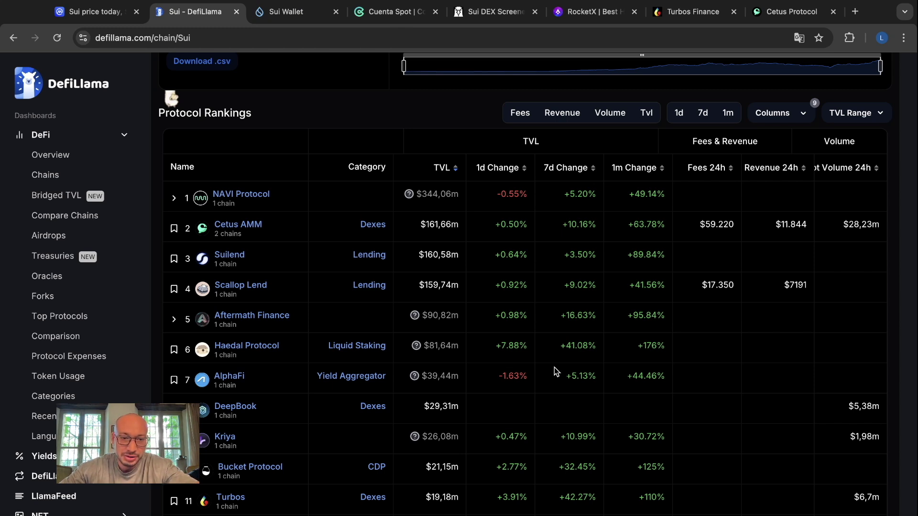
pyautogui.scroll(1, 556, 372)
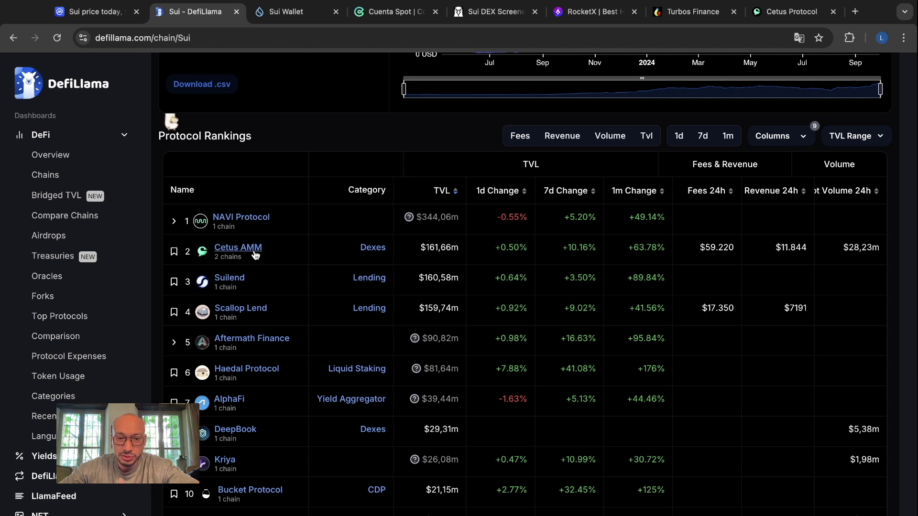
pyautogui.scroll(1, 508, 345)
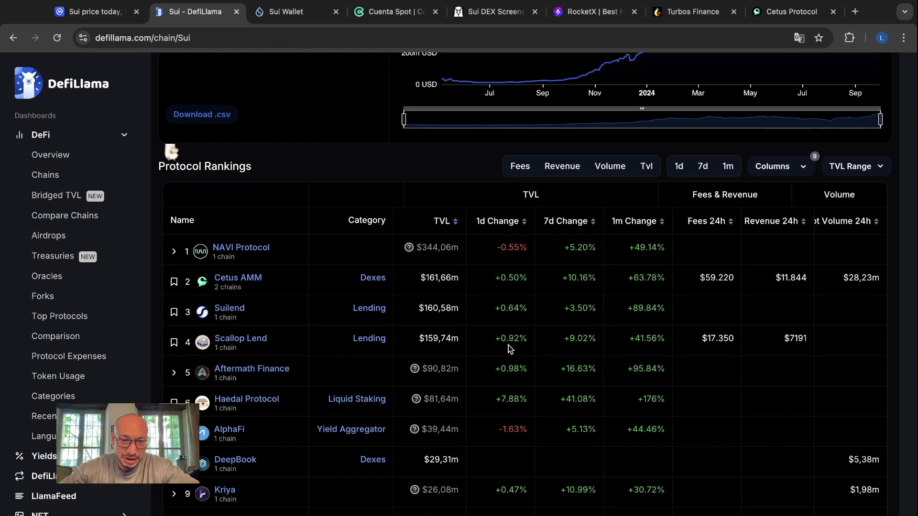
pyautogui.scroll(-8, 509, 346)
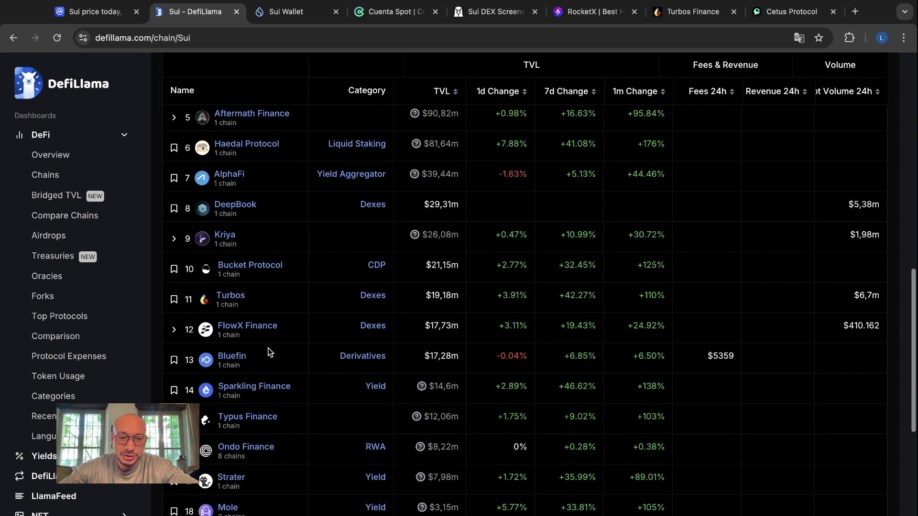
pyautogui.scroll(15, 738, 183)
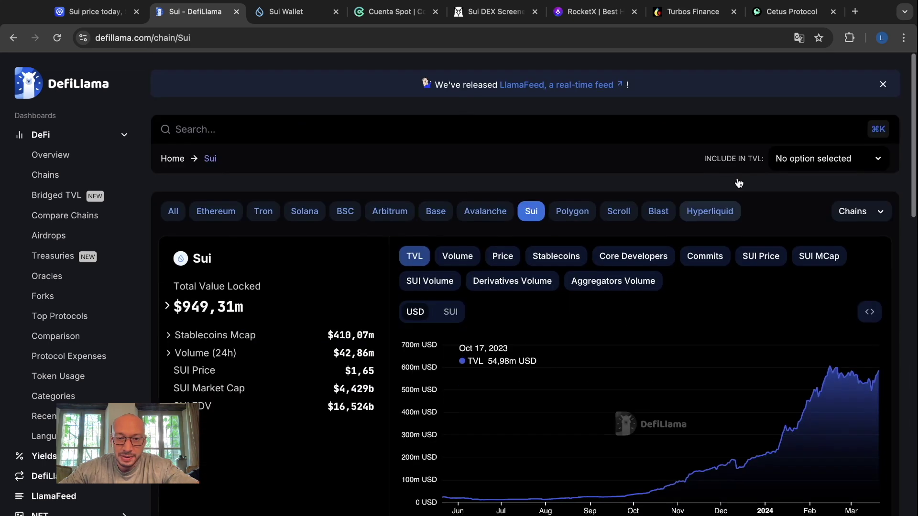
pyautogui.scroll(-3, 300, 318)
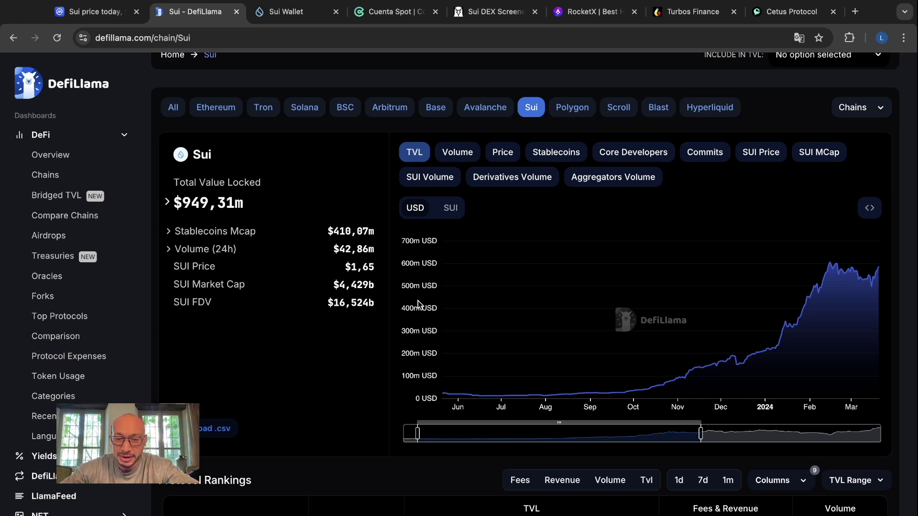
# Switch to the Sui directory and search its projects for "sui wallet".
pyautogui.hotkey('ctrl', 'Tab')
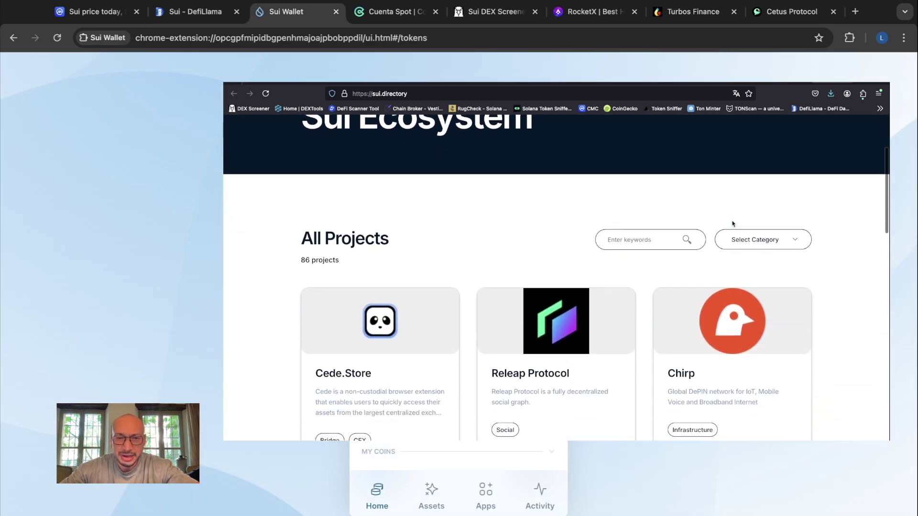
pyautogui.click(653, 197)
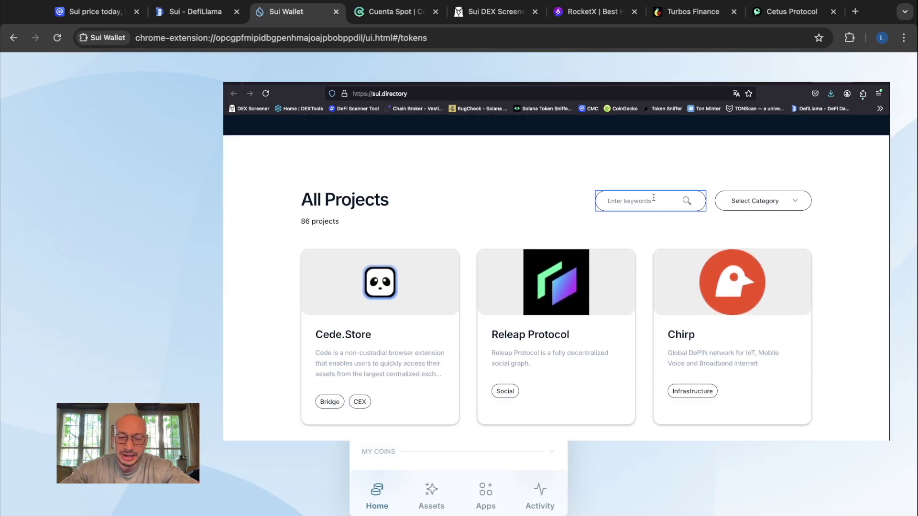
pyautogui.write('sui')
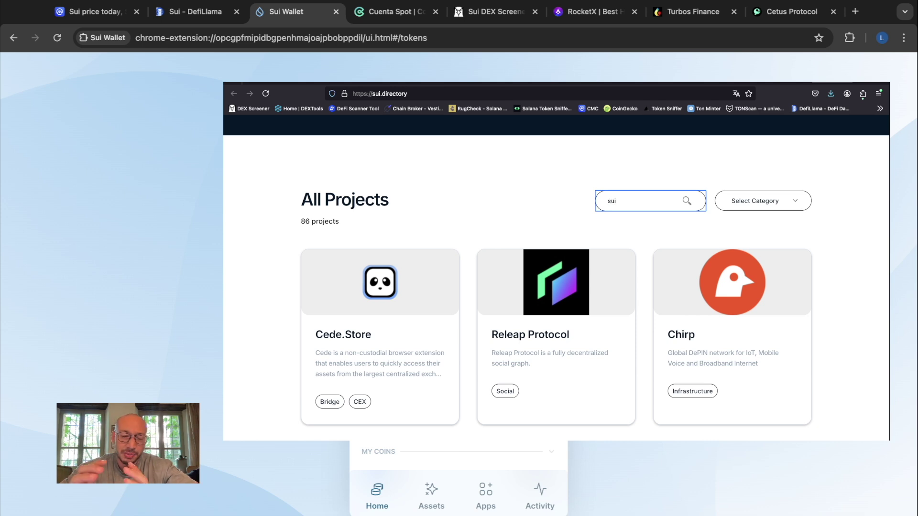
pyautogui.write(' wallet')
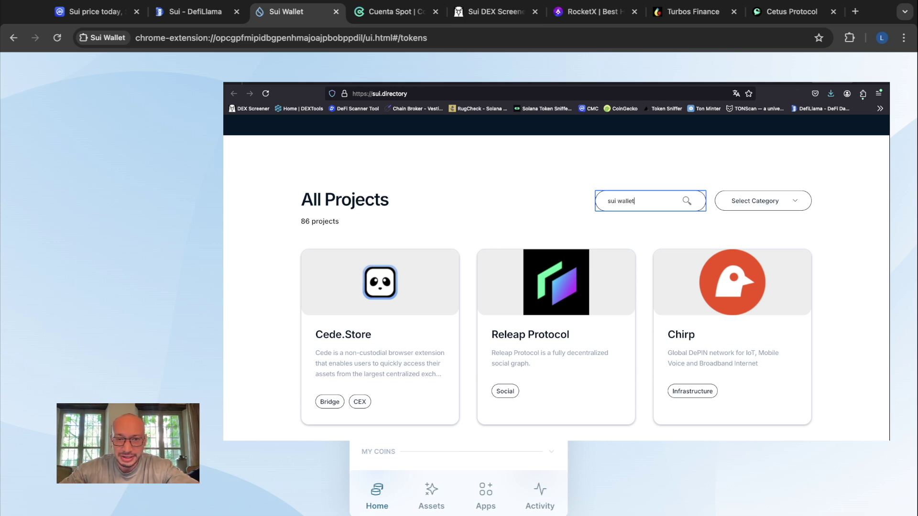
pyautogui.press('Return')
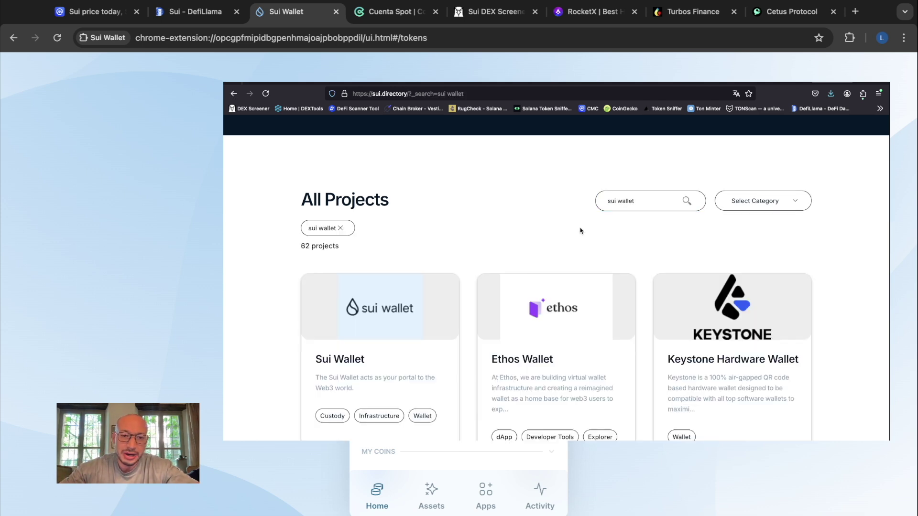
# Open the Sui Wallet project page from the results and read its project description.
pyautogui.scroll(-2, 580, 230)
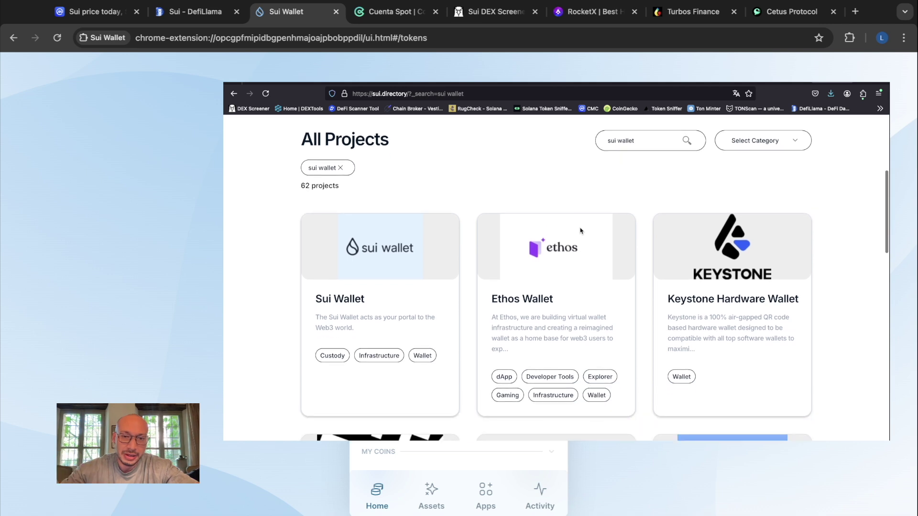
pyautogui.click(435, 314)
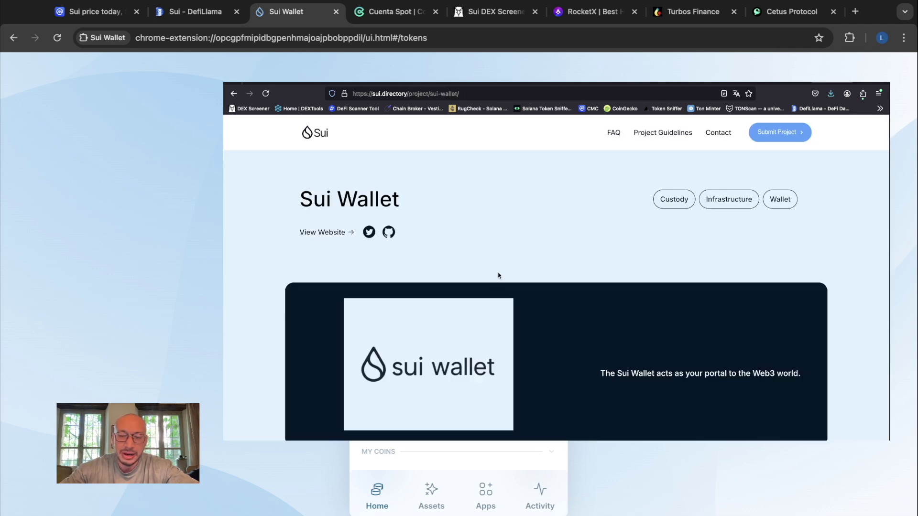
pyautogui.scroll(-4, 499, 276)
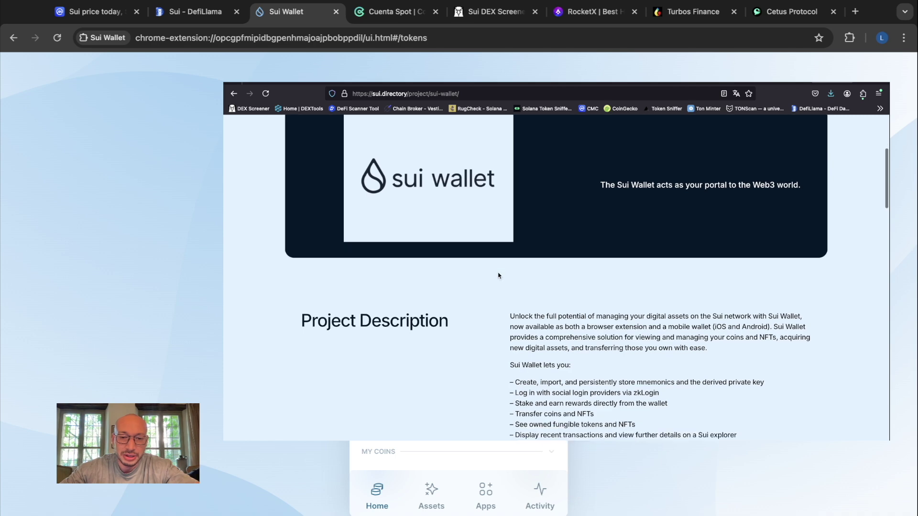
pyautogui.scroll(-7, 498, 275)
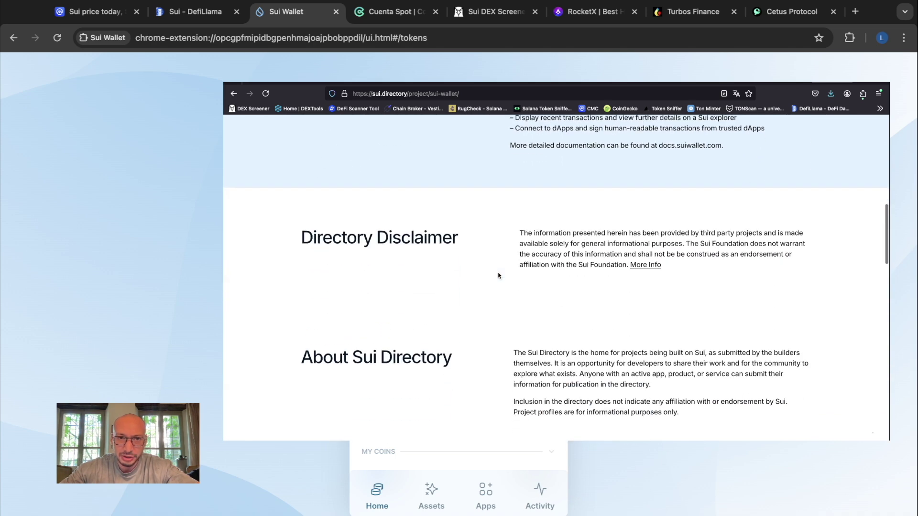
pyautogui.scroll(-6, 499, 275)
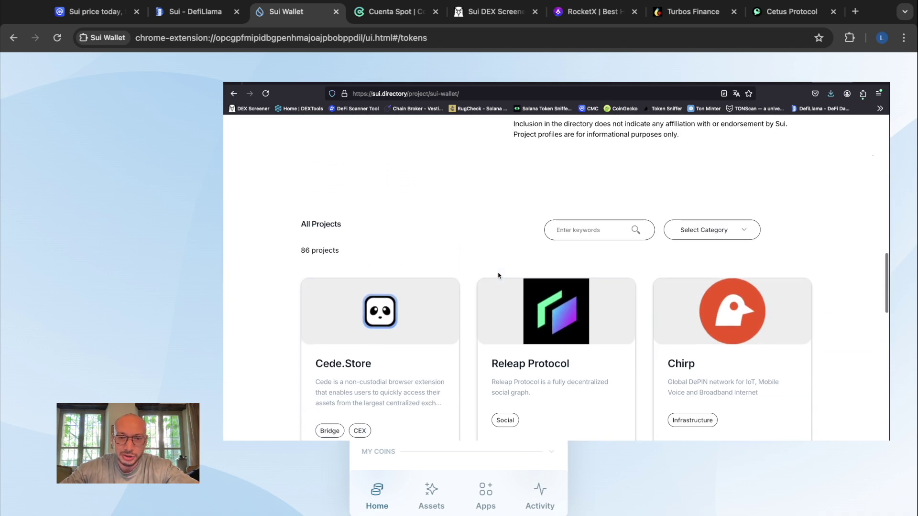
pyautogui.scroll(-1, 498, 275)
pyautogui.scroll(14, 498, 276)
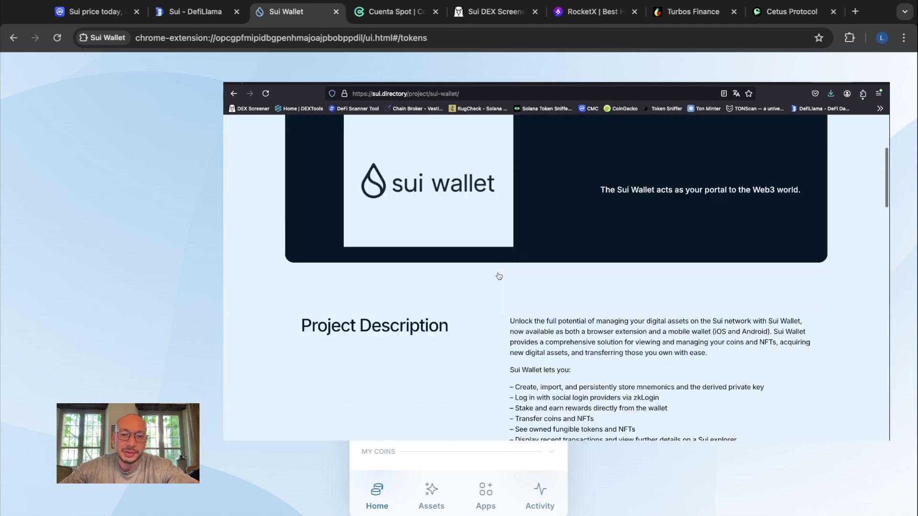
pyautogui.scroll(4, 498, 276)
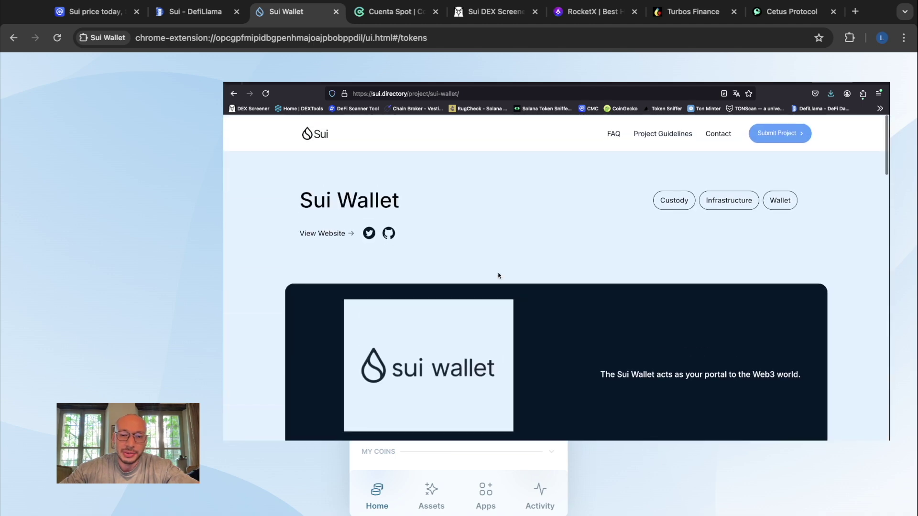
# Go through the Sui Wallet website to its browser extension's Chrome Web Store page and decline the offer to switch to Chrome.
pyautogui.click(332, 233)
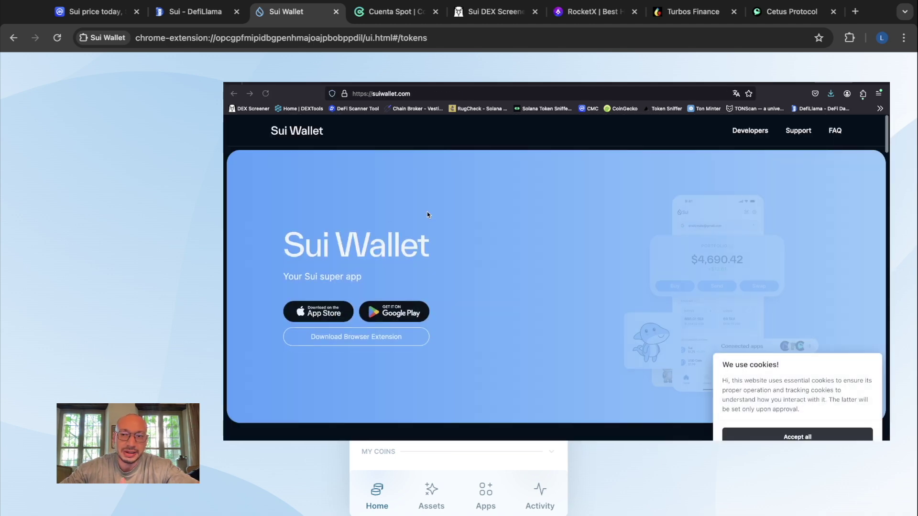
pyautogui.scroll(-2, 427, 215)
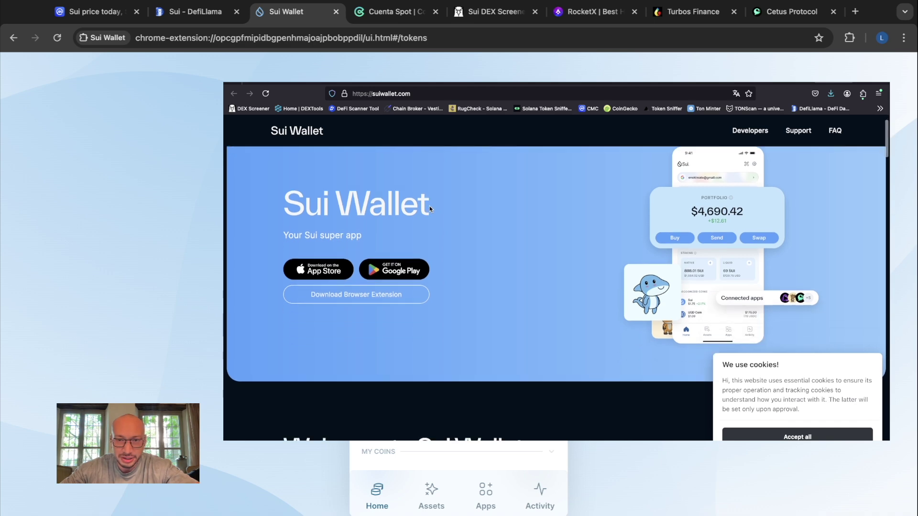
pyautogui.click(402, 301)
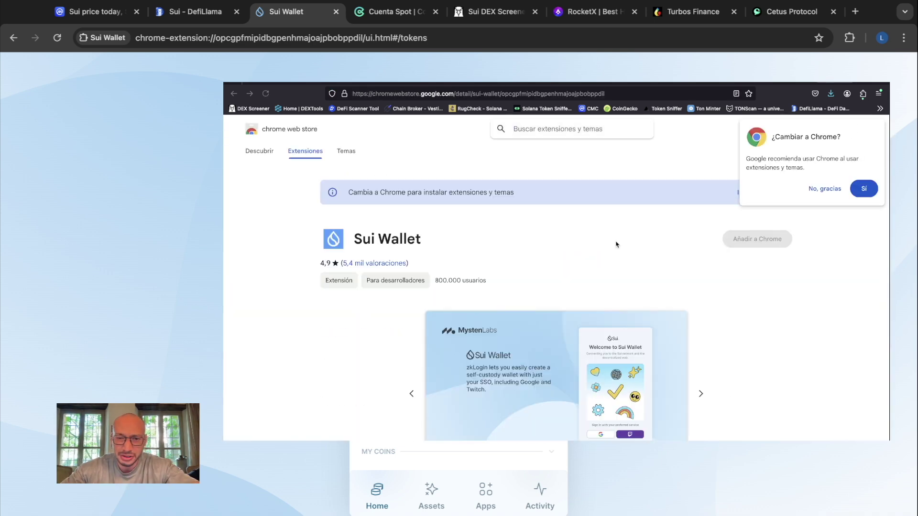
pyautogui.click(825, 189)
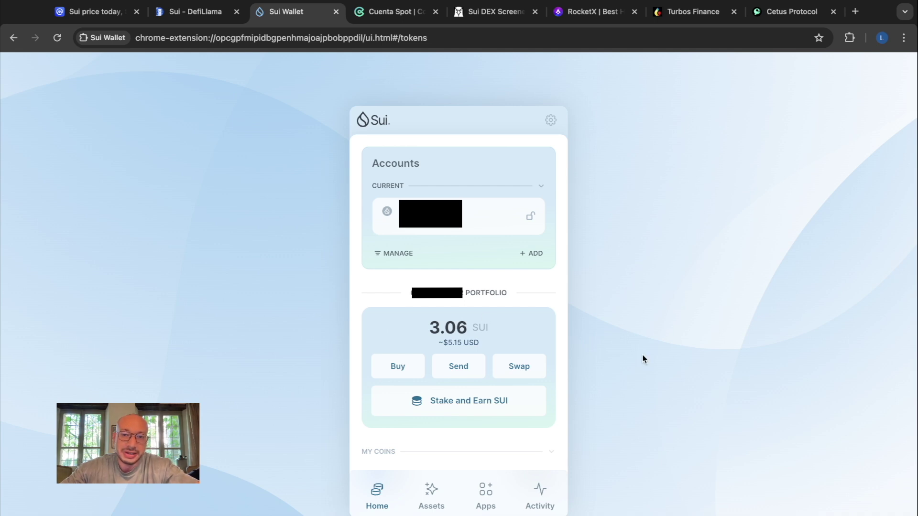
# Switch to RocketX and set the swap's destination to the SUI token on the Sui network.
pyautogui.click(593, 16)
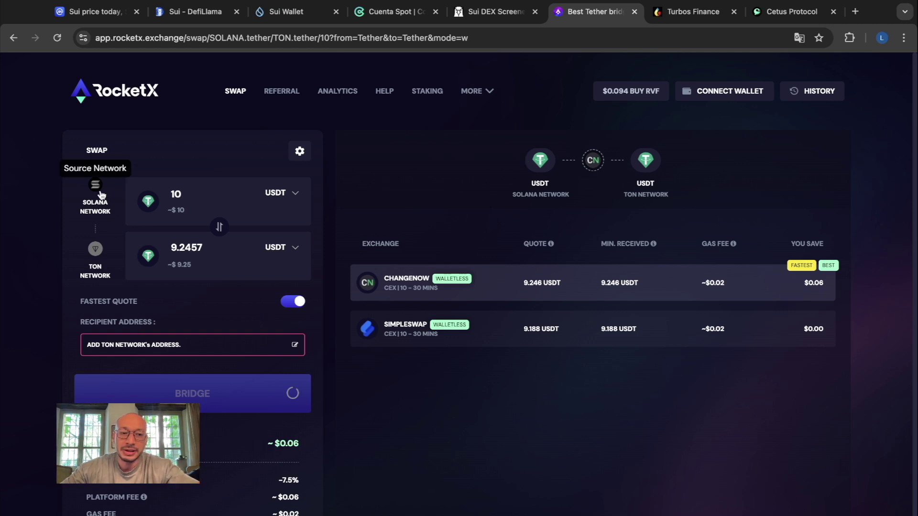
pyautogui.click(95, 258)
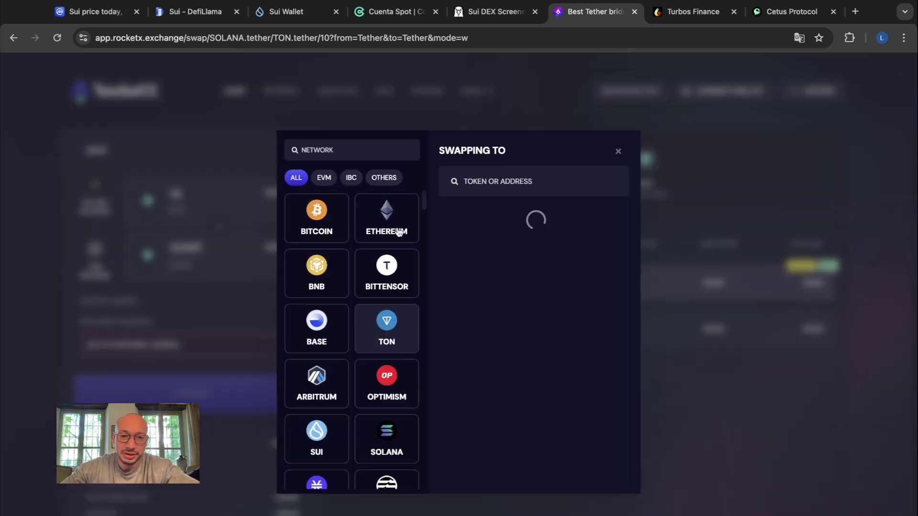
pyautogui.scroll(-2, 390, 370)
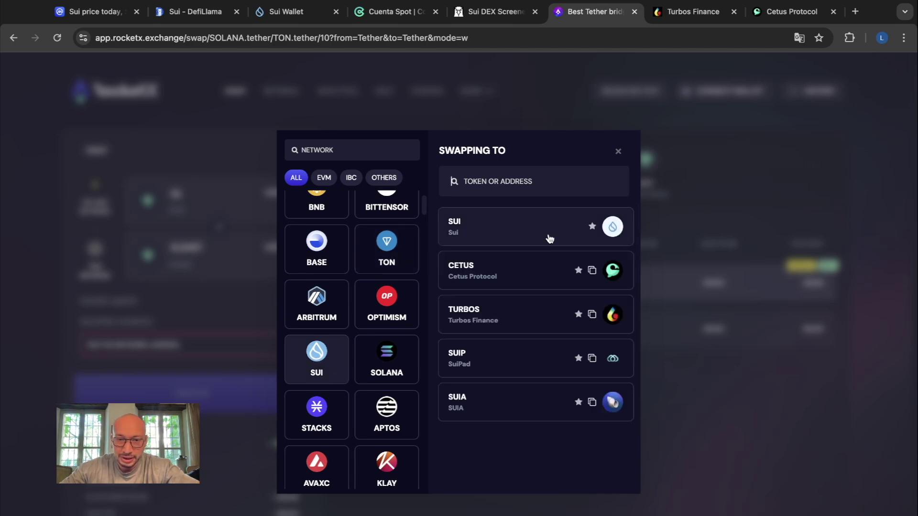
pyautogui.click(549, 238)
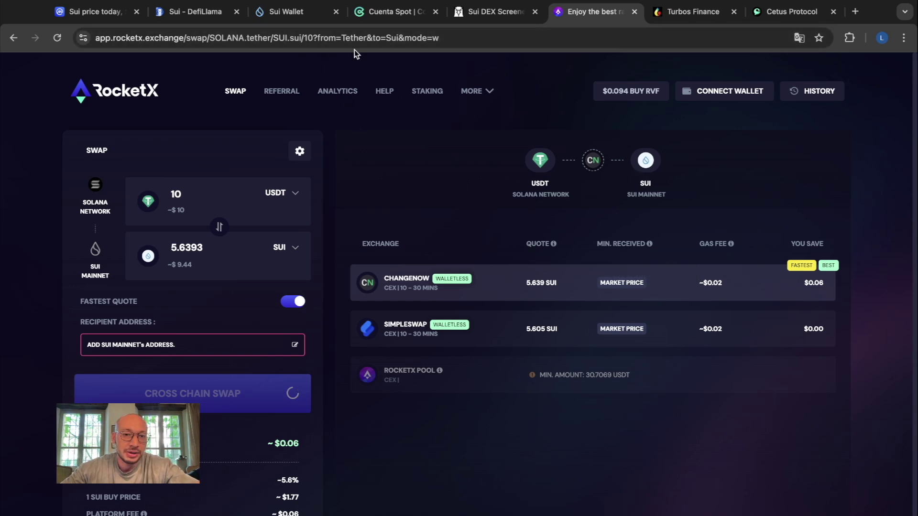
# Switch to the CoinEx spot account and open the withdrawal form for SUI.
pyautogui.click(391, 16)
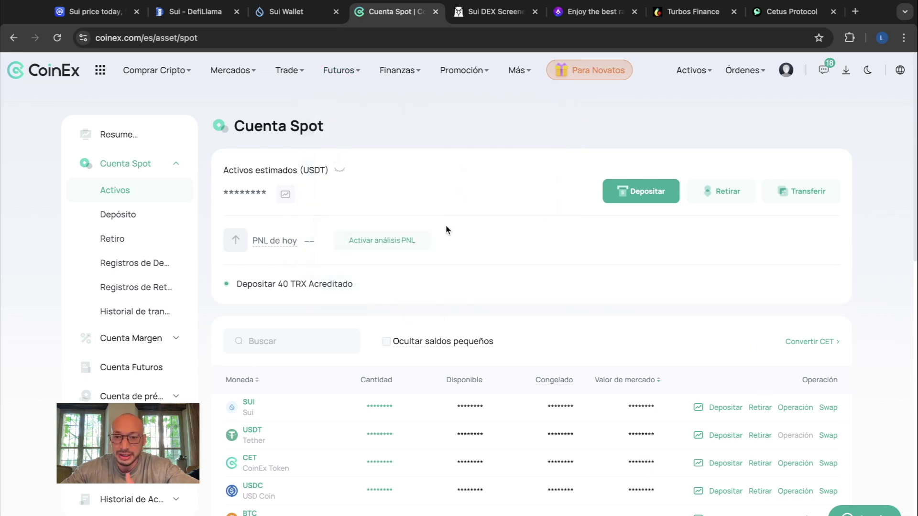
pyautogui.moveTo(167, 82)
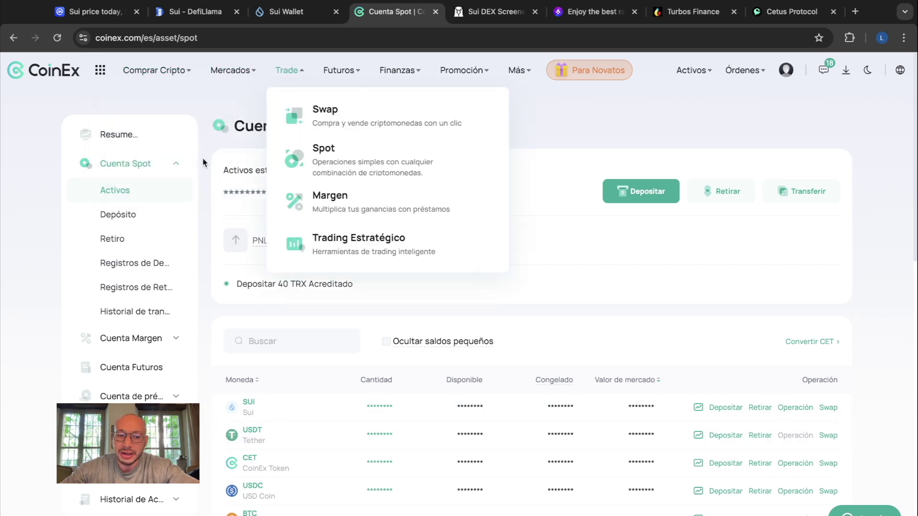
pyautogui.scroll(-2, 645, 500)
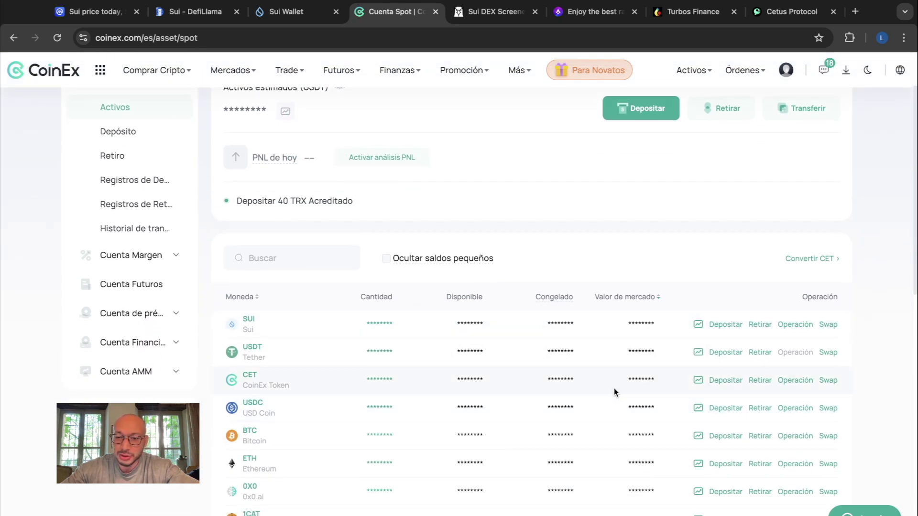
pyautogui.click(760, 325)
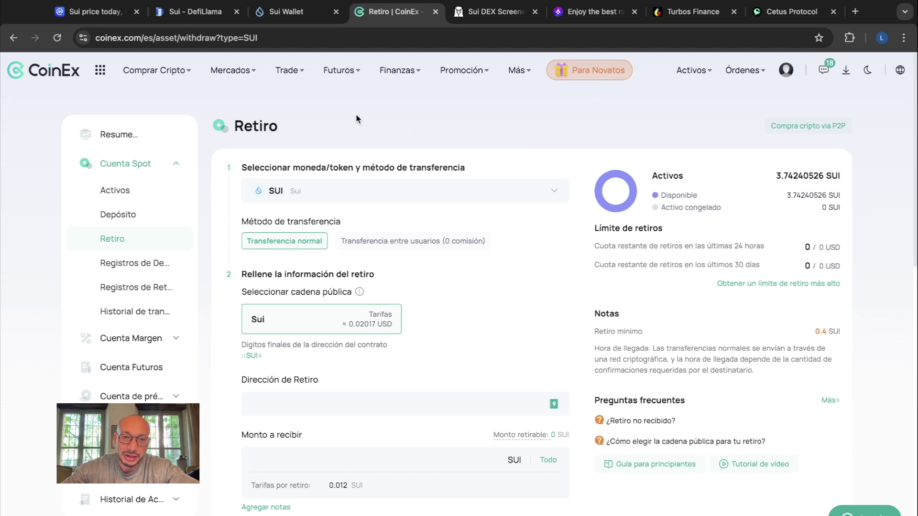
# Copy the account address from Sui Wallet, paste it as the SUI withdrawal address on CoinEx, and return to the wallet.
pyautogui.click(280, 12)
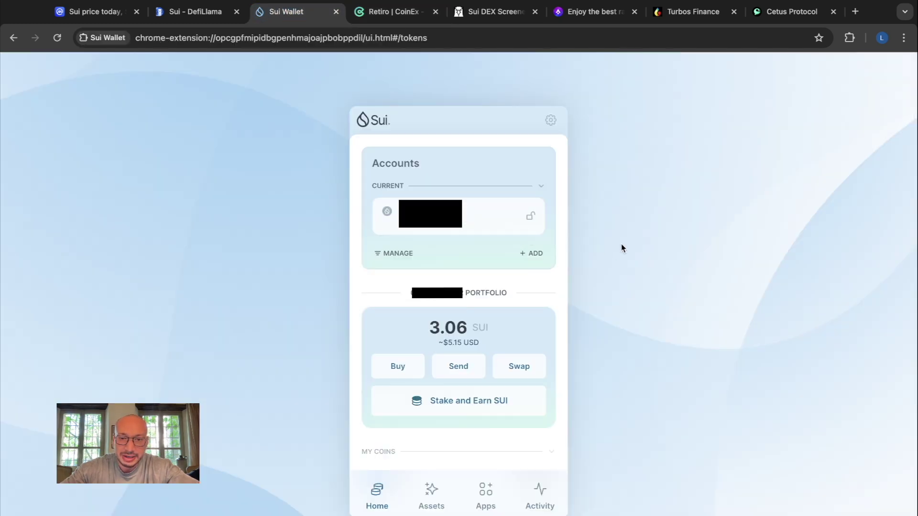
pyautogui.click(460, 229)
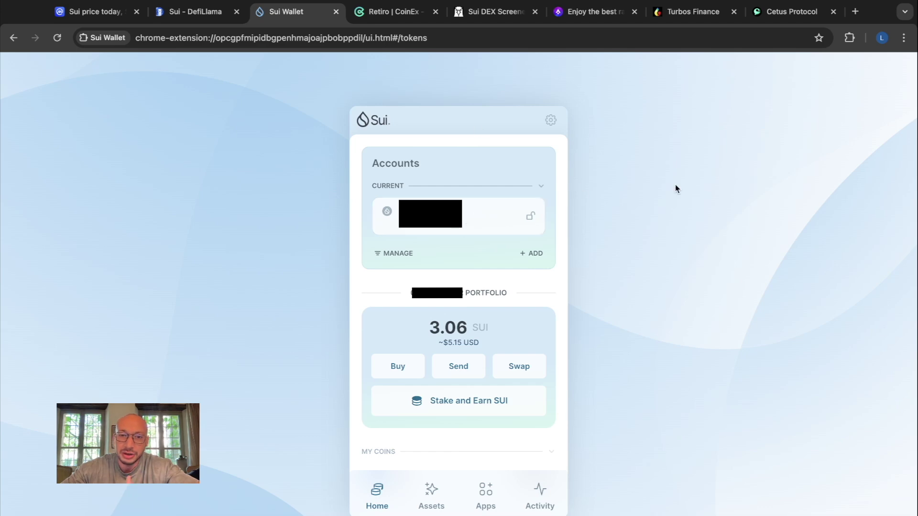
pyautogui.click(412, 16)
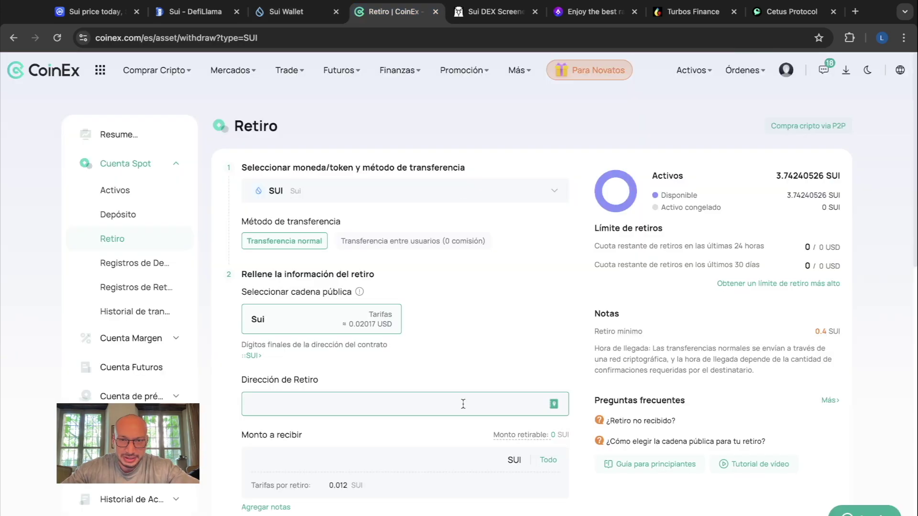
pyautogui.click(463, 404)
pyautogui.hotkey('ctrl', 'v')
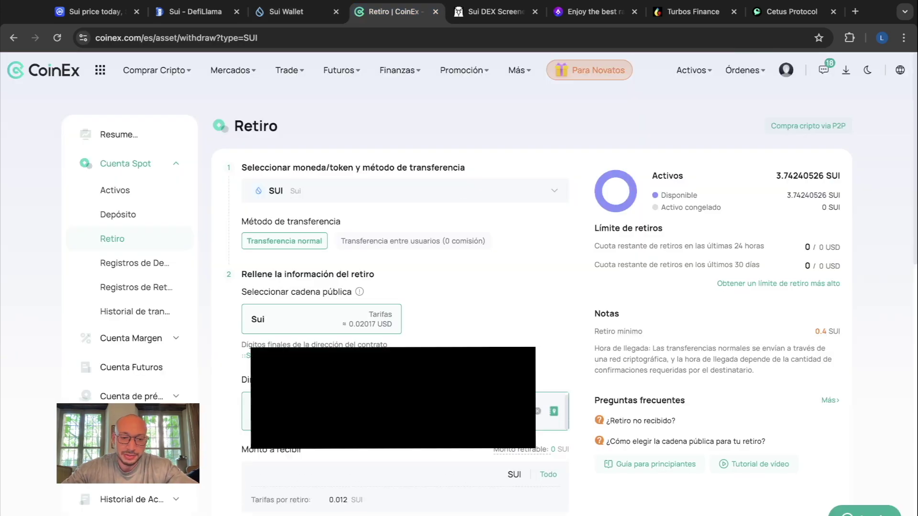
pyautogui.scroll(-1, 444, 442)
pyautogui.click(443, 442)
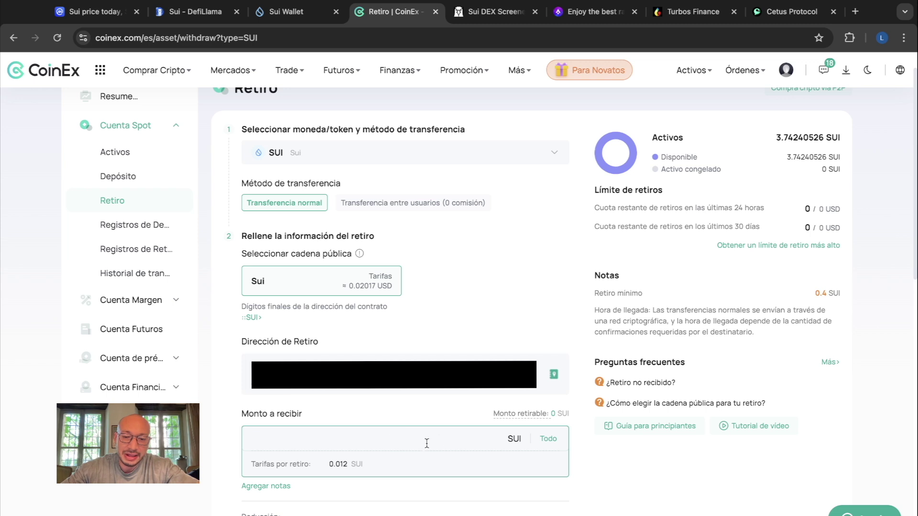
pyautogui.scroll(-1, 429, 443)
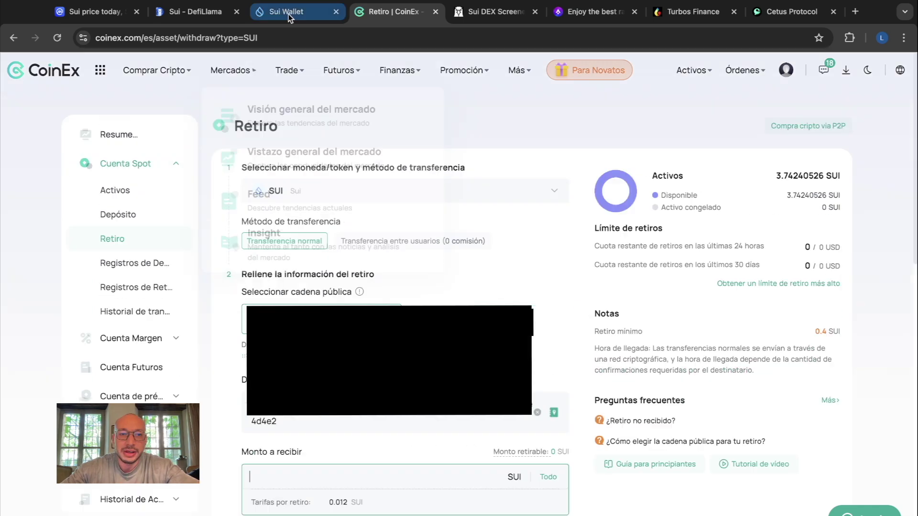
pyautogui.click(289, 14)
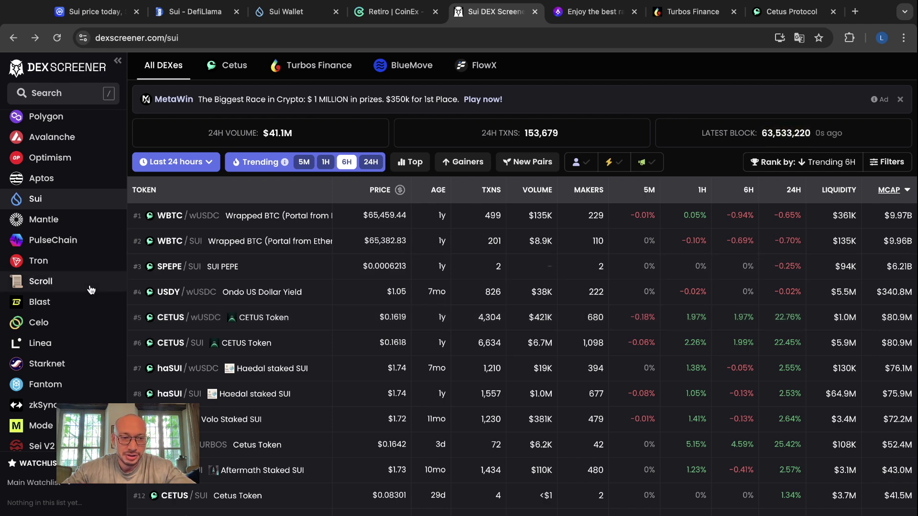
# Look through the list of supported blockchains on DEX Screener around the Sui entry.
pyautogui.scroll(8, 86, 199)
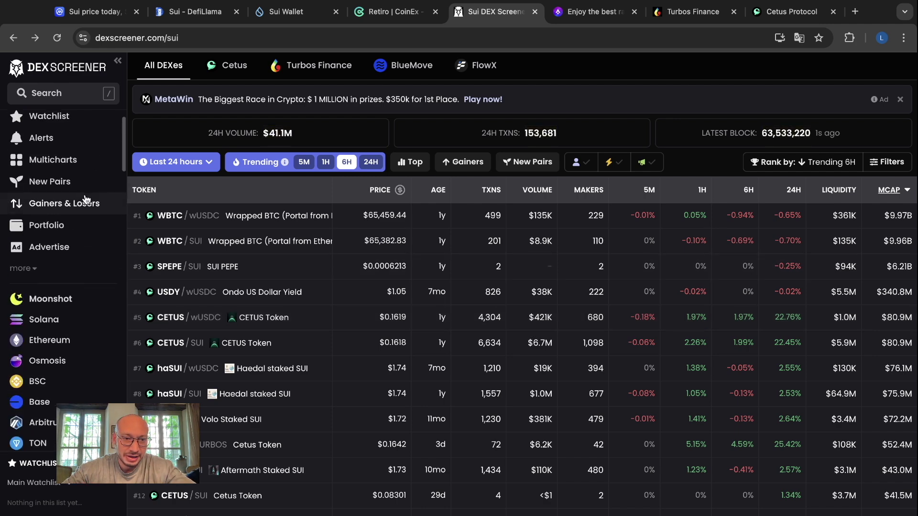
pyautogui.scroll(-5, 86, 200)
pyautogui.scroll(-2, 83, 199)
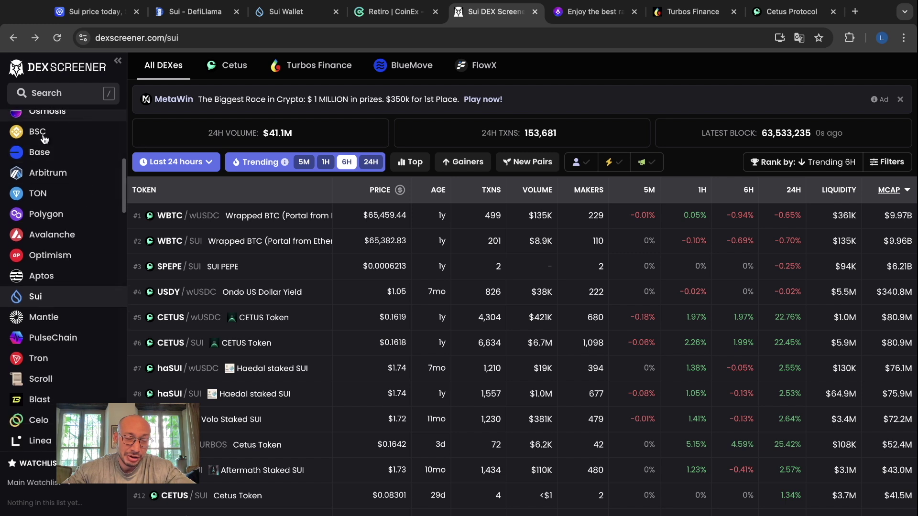
pyautogui.scroll(-1, 67, 191)
pyautogui.scroll(3, 68, 201)
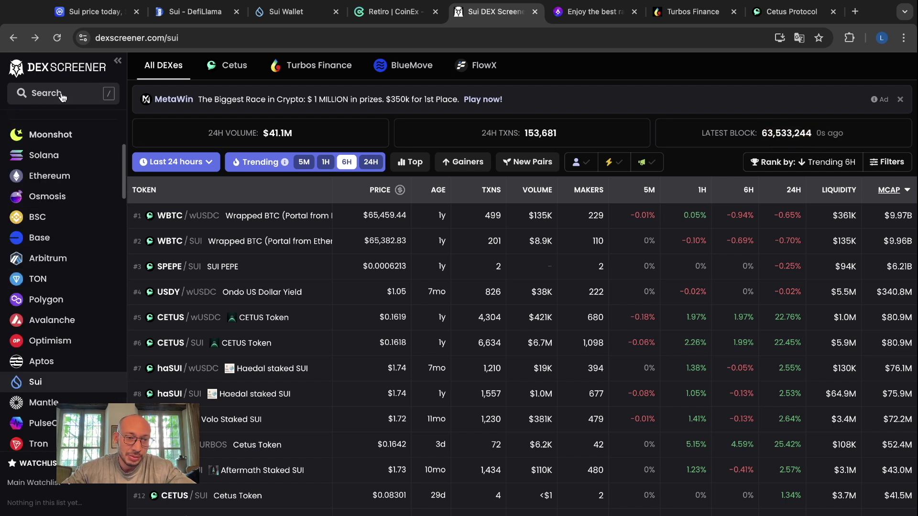
pyautogui.scroll(-2, 70, 213)
pyautogui.scroll(-4, 70, 216)
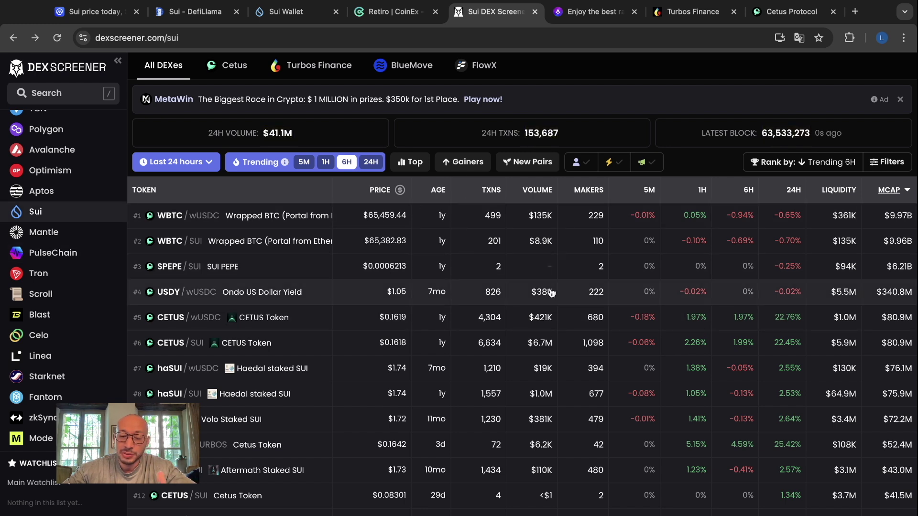
# View the pair filter options without applying any, and sort the Sui pairs by volume and again by descending market cap.
pyautogui.click(882, 163)
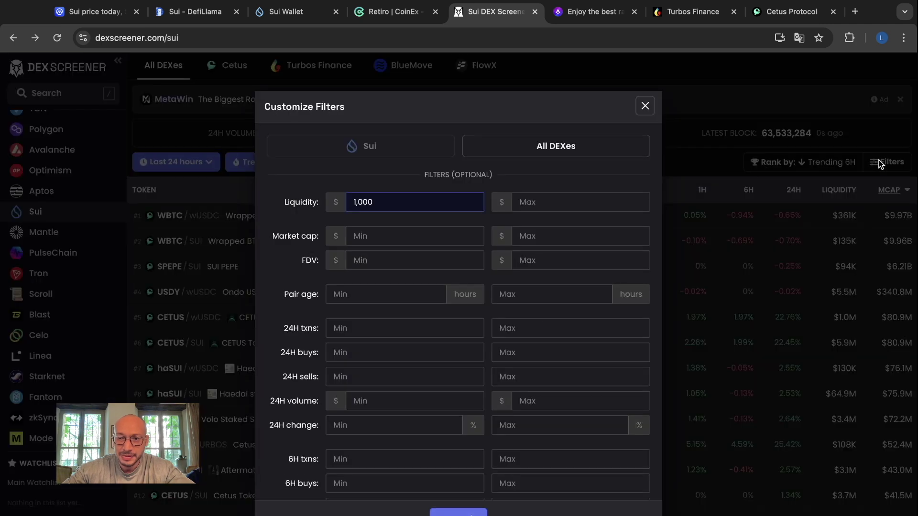
pyautogui.click(645, 107)
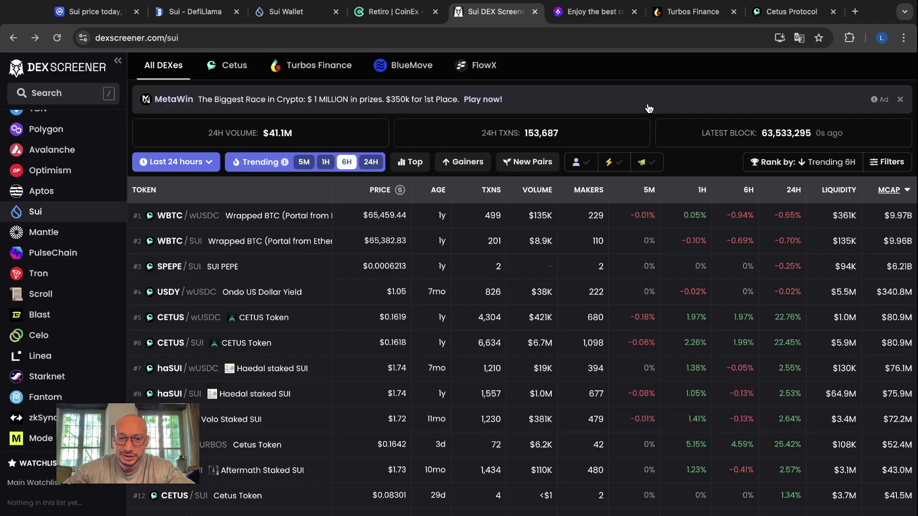
pyautogui.click(538, 190)
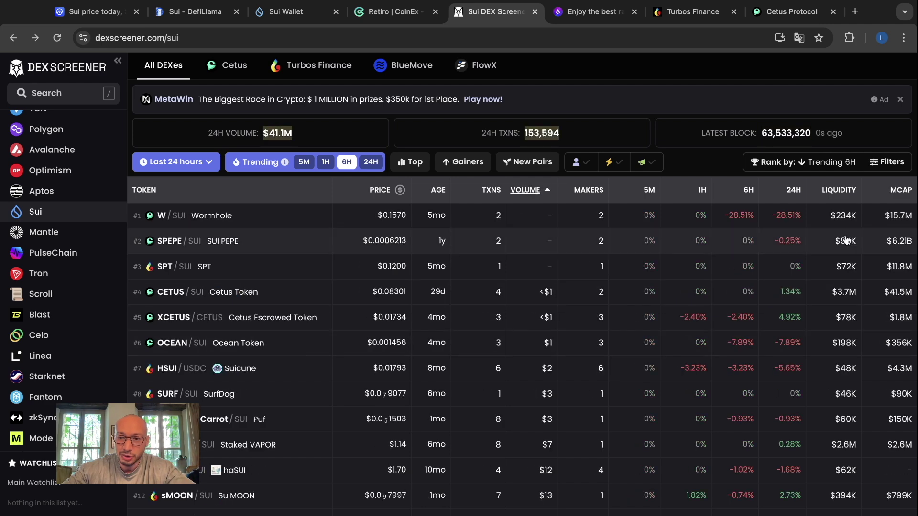
pyautogui.click(891, 190)
pyautogui.click(890, 191)
pyautogui.click(902, 192)
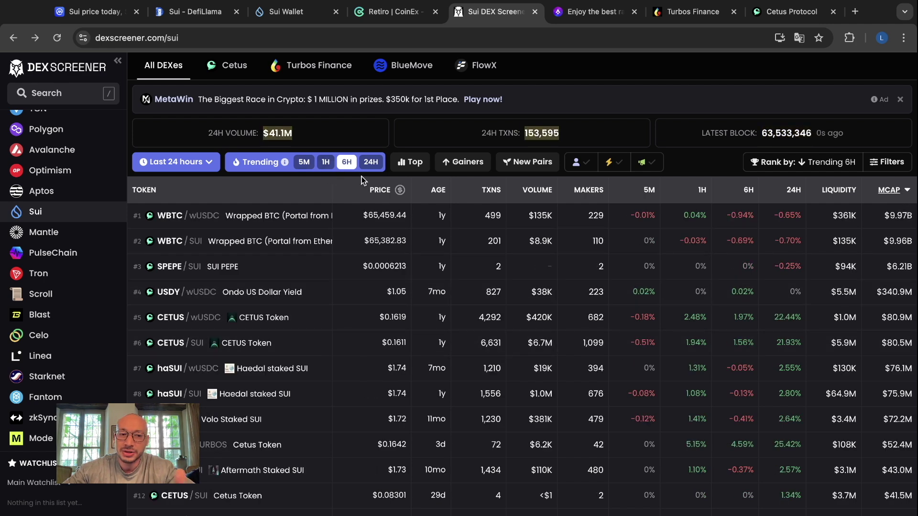
# Examine the Sui token pairs ranked by market cap, comparing their liquidity, volume and price changes.
pyautogui.scroll(-1, 539, 318)
pyautogui.scroll(-1, 543, 321)
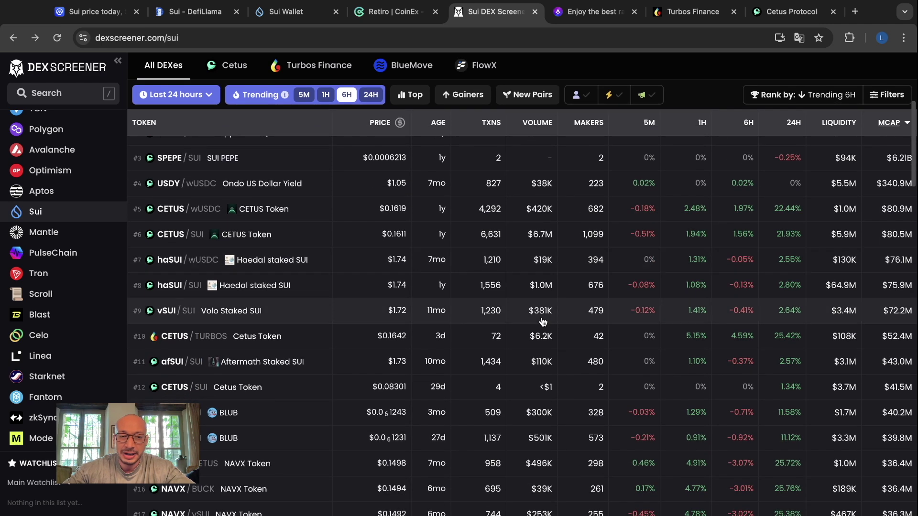
pyautogui.scroll(-2, 540, 318)
pyautogui.scroll(-5, 500, 319)
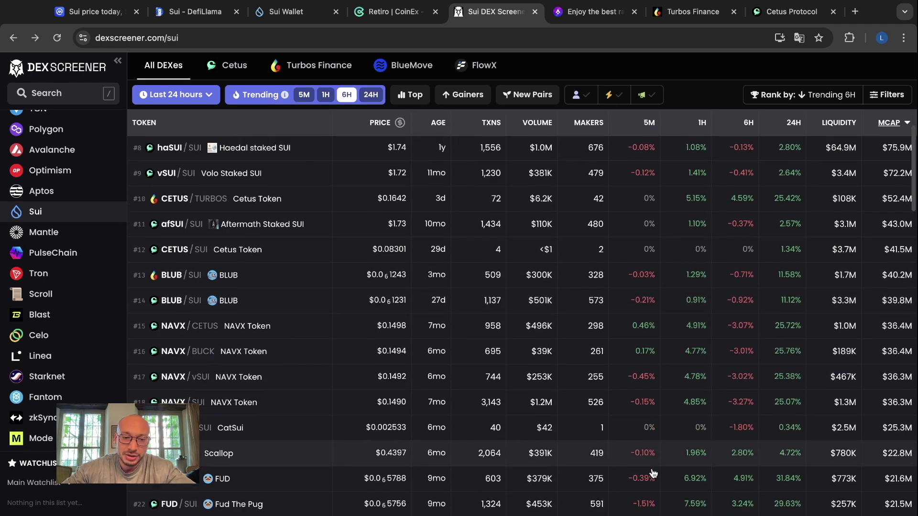
pyautogui.scroll(-3, 719, 425)
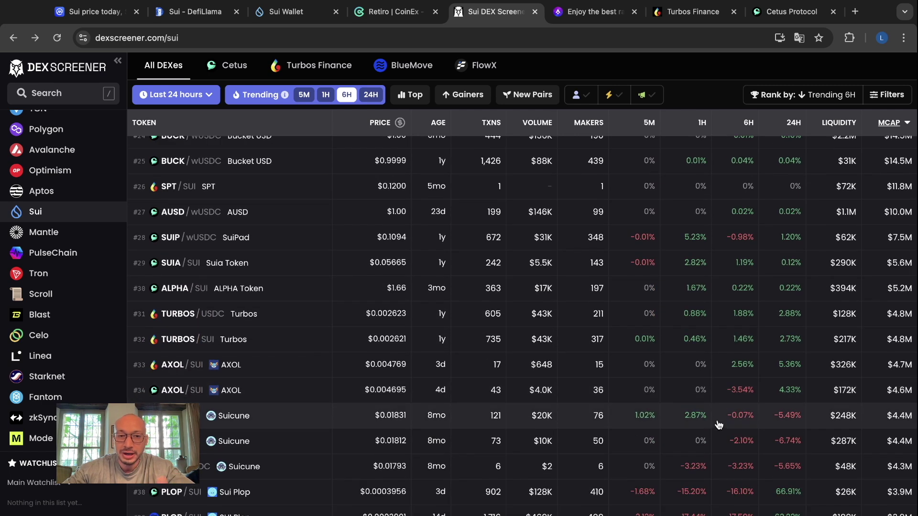
pyautogui.scroll(2, 719, 425)
pyautogui.scroll(-5, 718, 425)
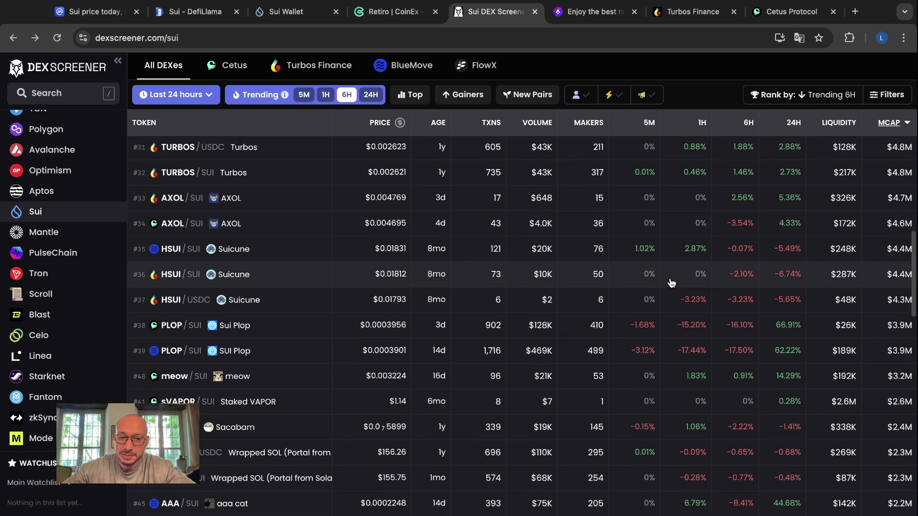
pyautogui.scroll(4, 561, 279)
pyautogui.scroll(5, 561, 279)
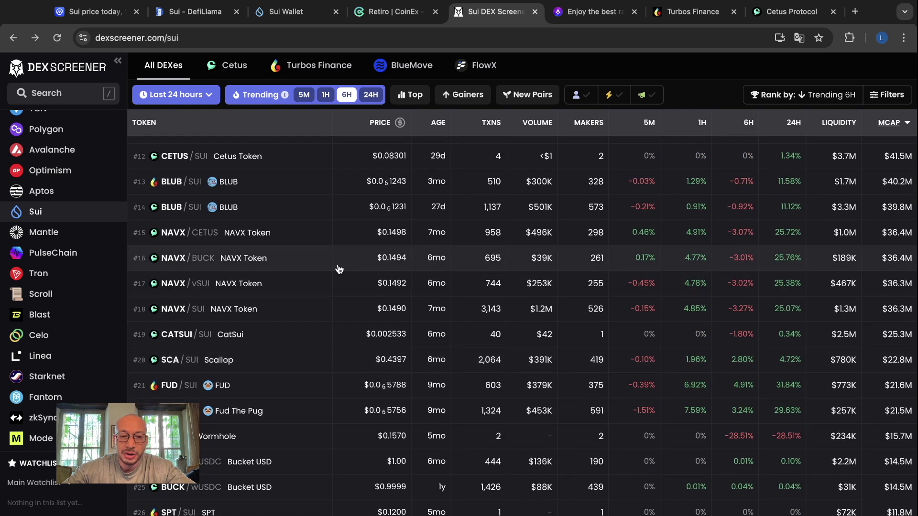
# View the NAVX/BUCK pair and its exchange, check the Cetus Protocol site, and return to the Sui pair list.
pyautogui.click(314, 268)
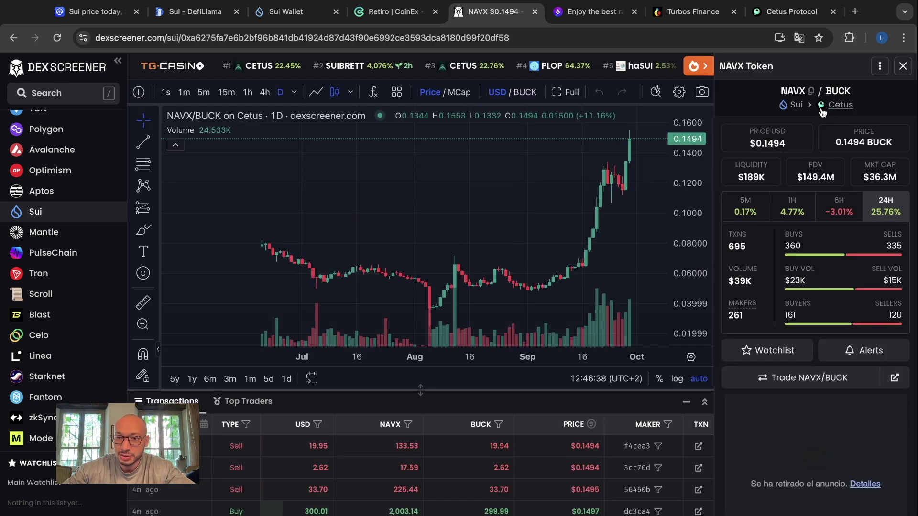
pyautogui.click(786, 14)
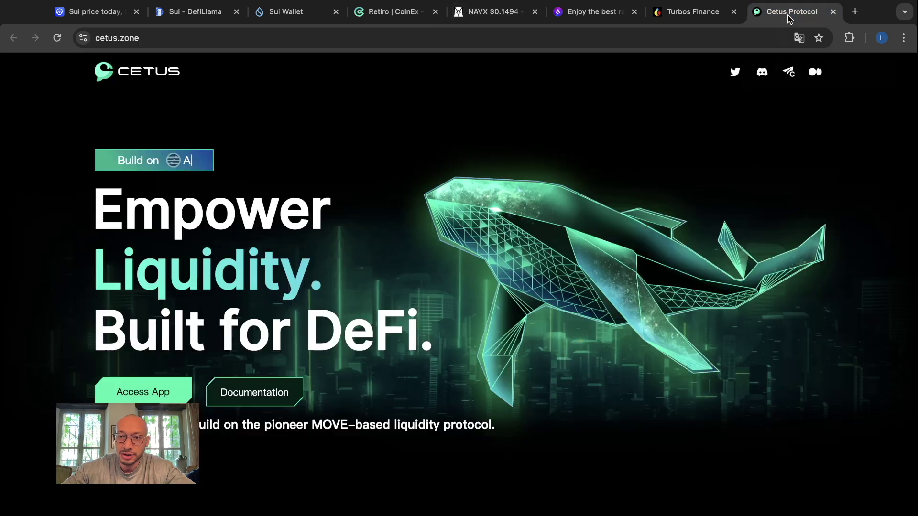
pyautogui.click(498, 12)
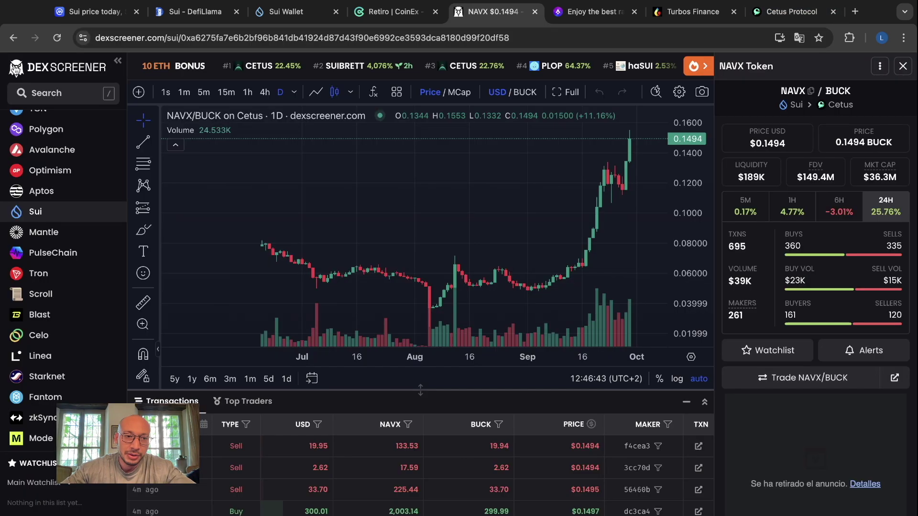
pyautogui.click(15, 40)
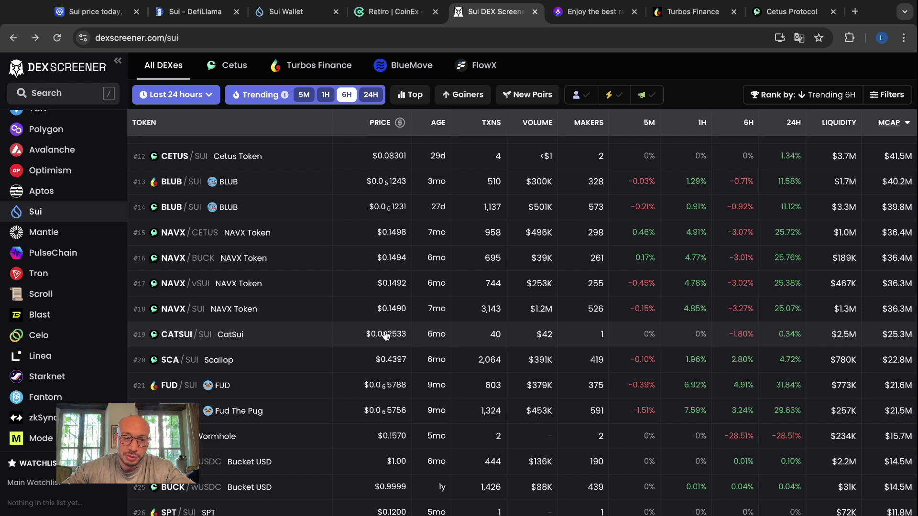
# Open the FUD/SUI pair on Turbos Finance, check the Turbos Finance site, and examine the pair's longer price history.
pyautogui.scroll(-3, 375, 332)
pyautogui.click(321, 244)
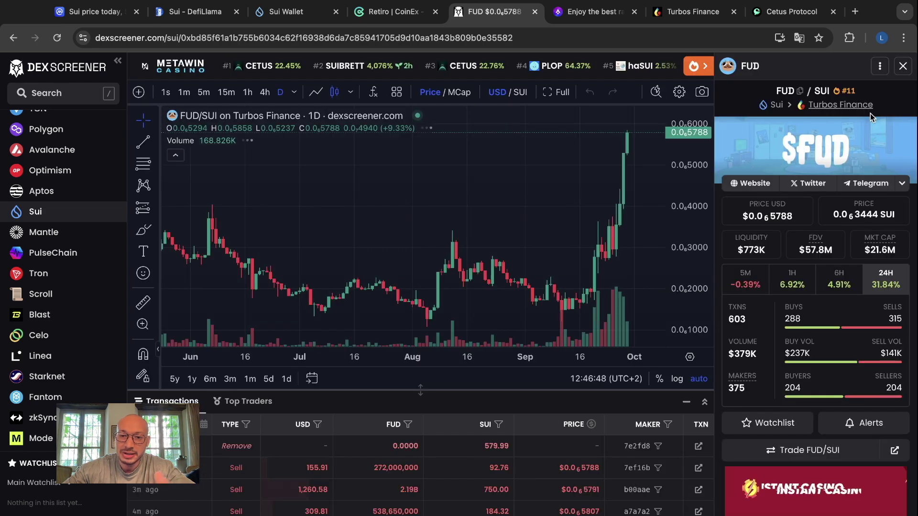
pyautogui.click(687, 18)
pyautogui.click(495, 11)
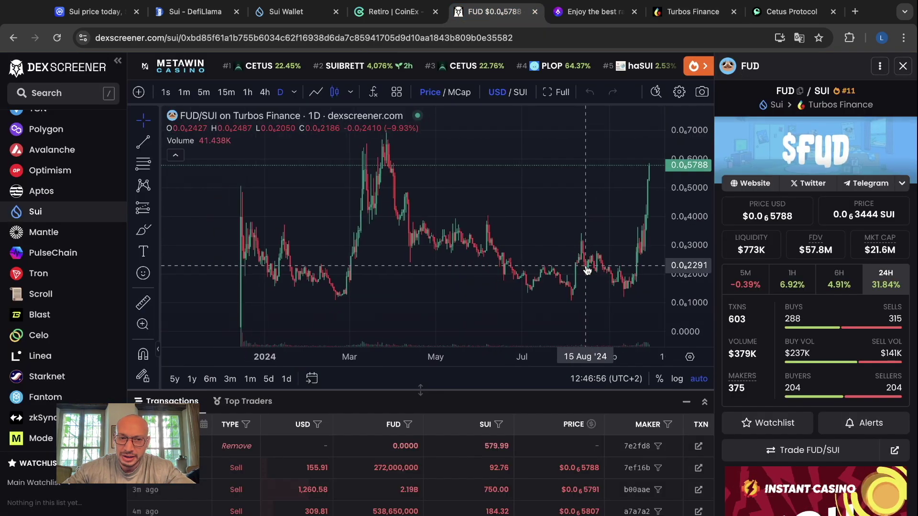
pyautogui.scroll(-1, 587, 270)
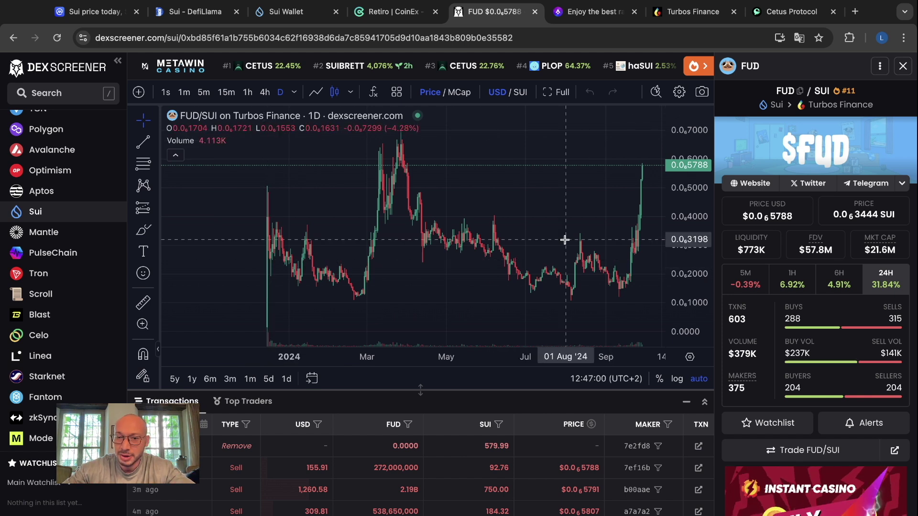
# Compress the price scale of the FUD/SUI chart and return to the Sui pair list.
pyautogui.moveTo(690, 184); pyautogui.dragTo(701, 258)
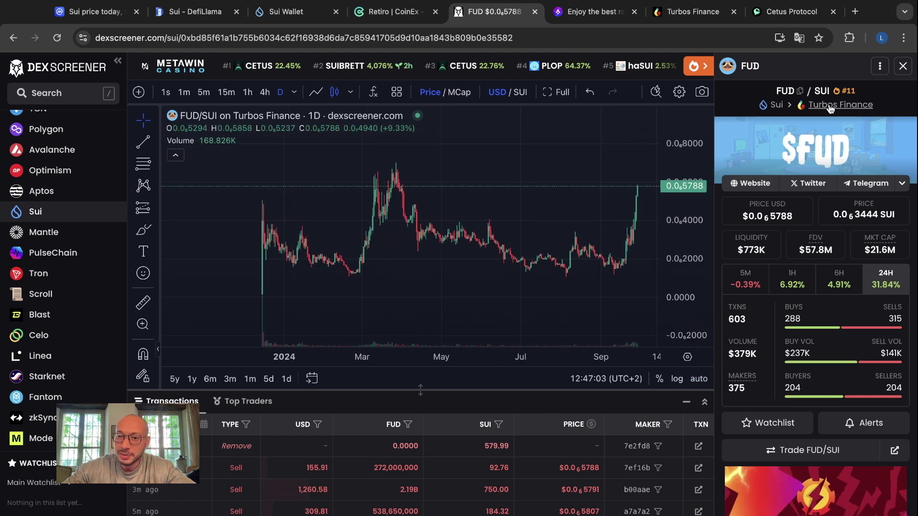
pyautogui.click(13, 39)
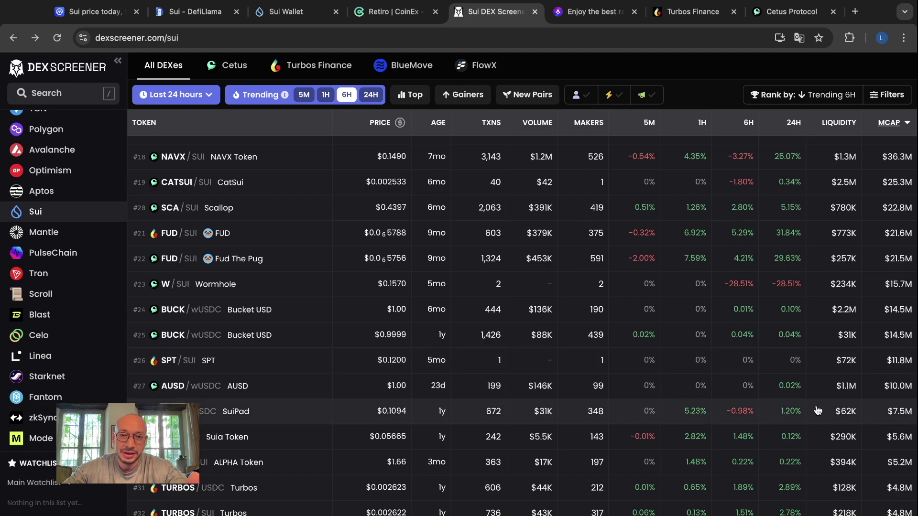
# Examine the lower-market-cap Sui pairs down to those around $1M, comparing age, volume and liquidity, and return to the highest-ranked pairs.
pyautogui.scroll(10, 818, 411)
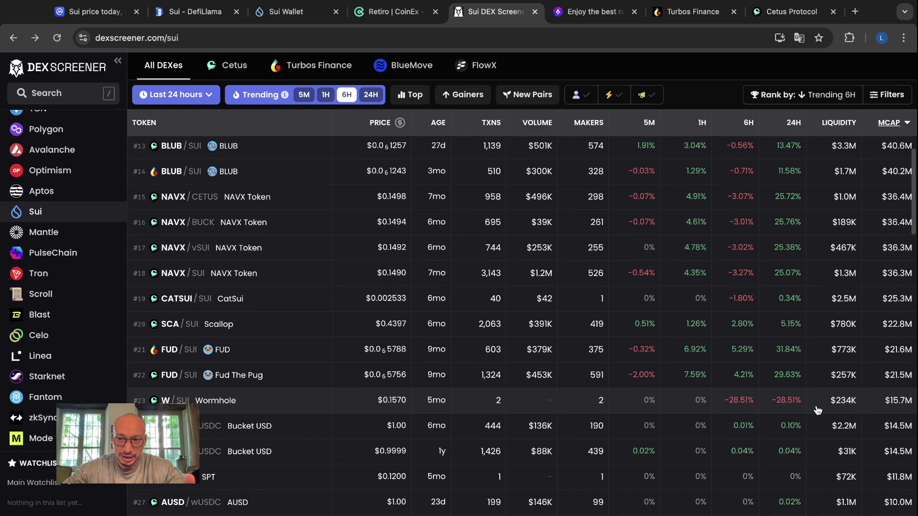
pyautogui.scroll(-15, 818, 411)
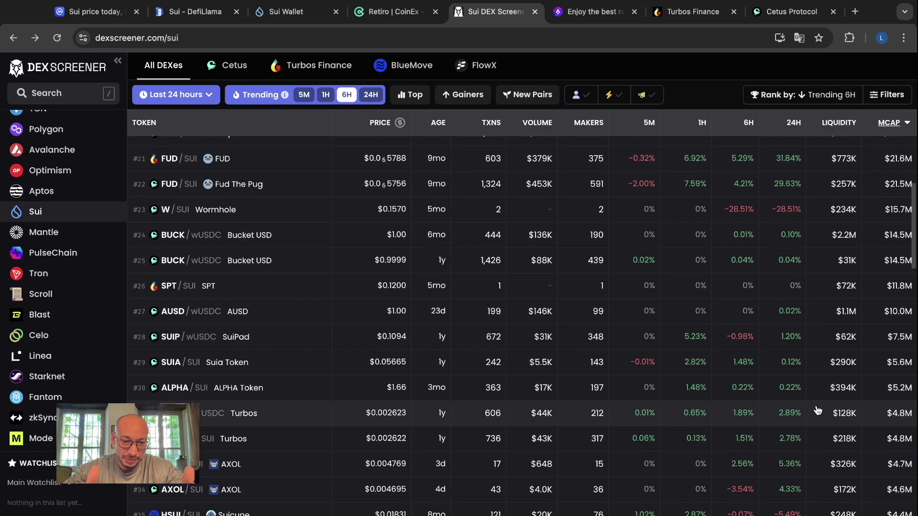
pyautogui.scroll(-4, 818, 411)
pyautogui.scroll(2, 816, 408)
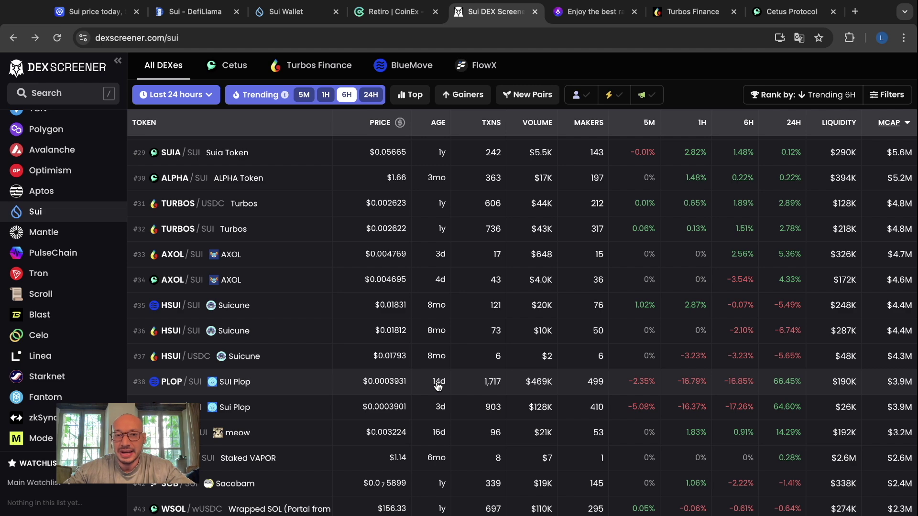
pyautogui.scroll(-6, 438, 386)
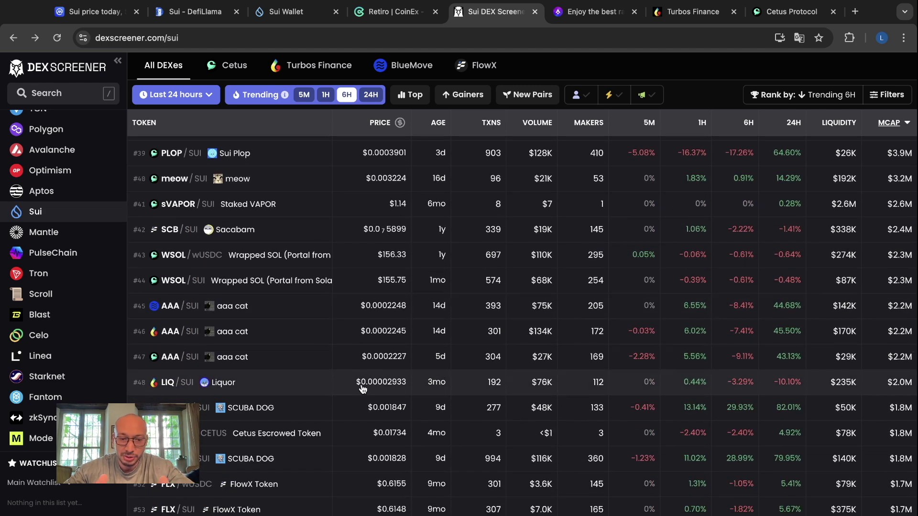
pyautogui.scroll(-5, 363, 388)
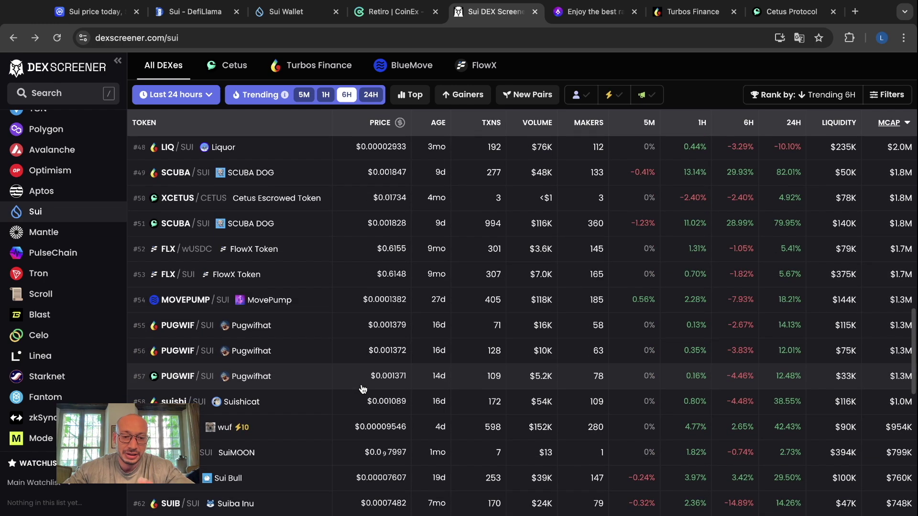
pyautogui.scroll(10, 363, 389)
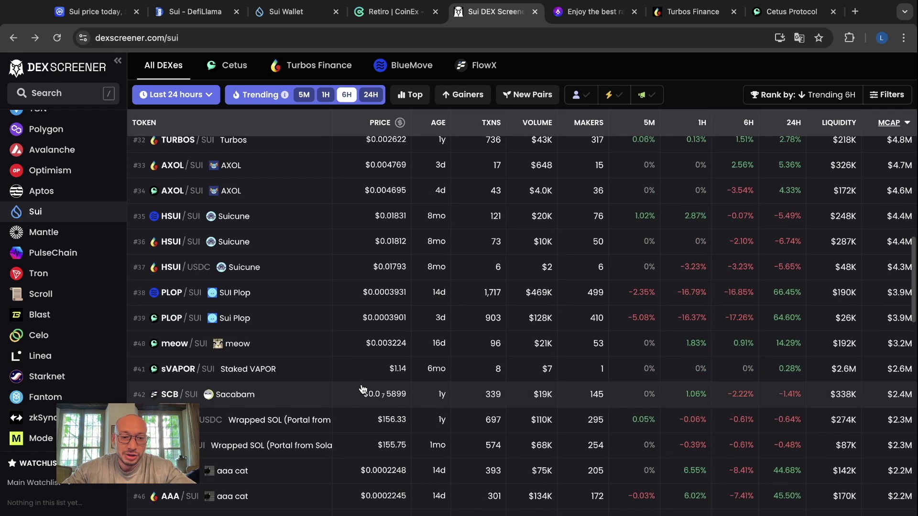
pyautogui.scroll(5, 335, 382)
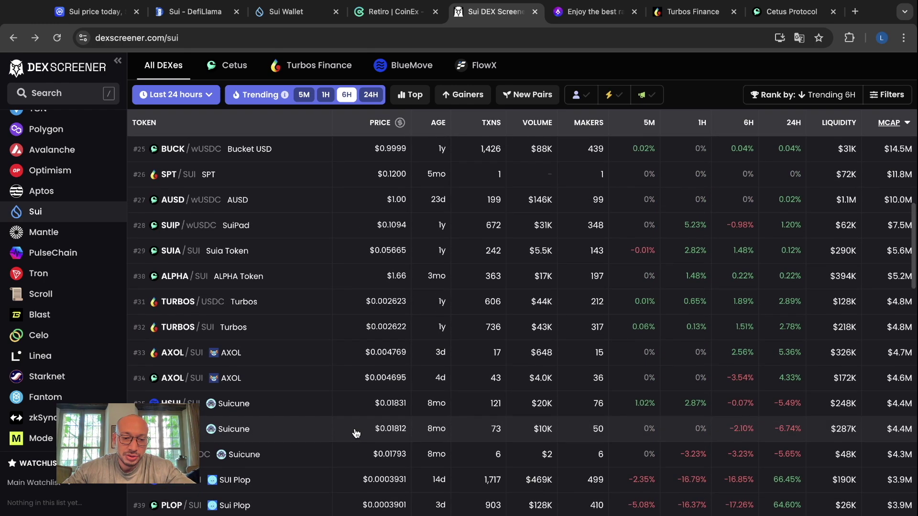
pyautogui.scroll(-5, 356, 434)
pyautogui.scroll(3, 335, 366)
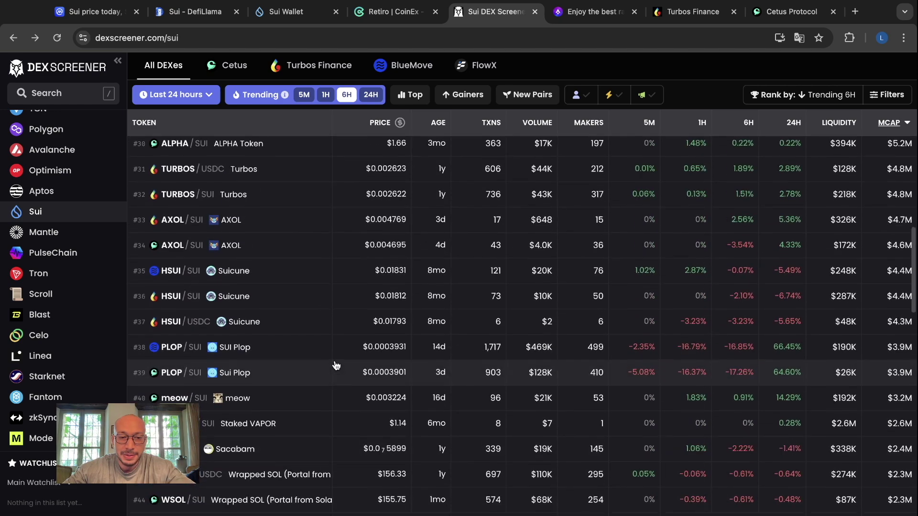
pyautogui.scroll(3, 336, 365)
pyautogui.scroll(5, 400, 366)
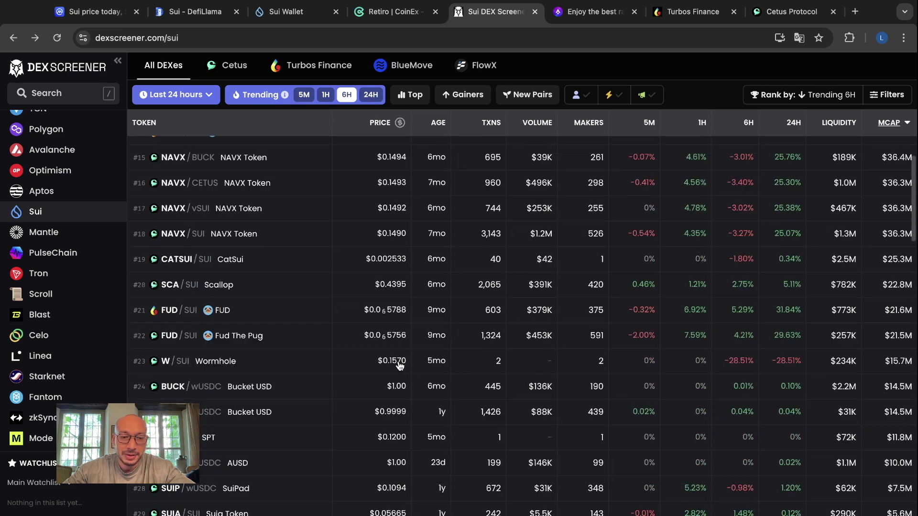
pyautogui.scroll(6, 321, 275)
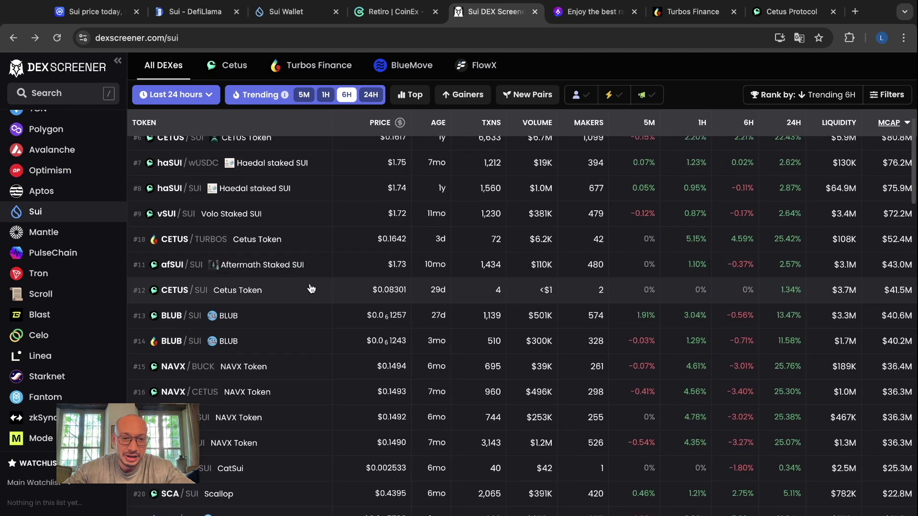
pyautogui.scroll(3, 338, 303)
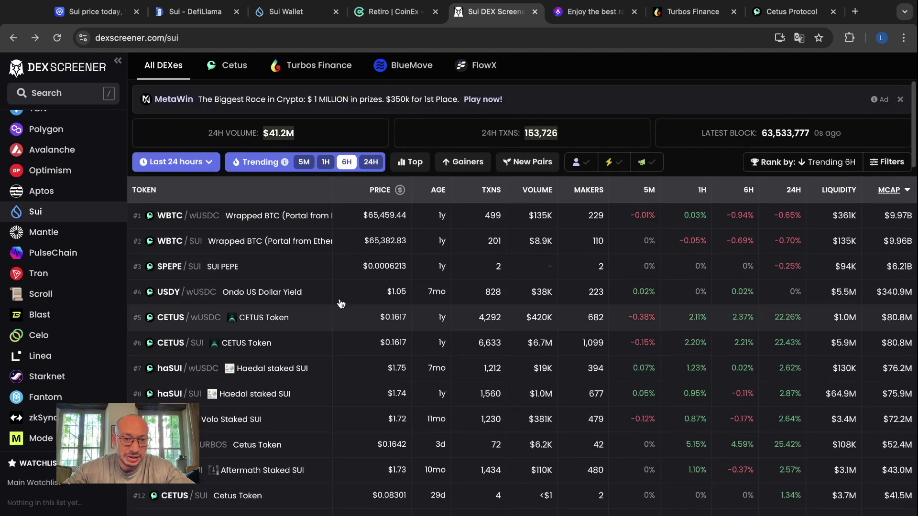
# Open the BLUB/SUI pair on Turbos Finance, examine its daily chart with a compressed price scale, and return to the Sui pair list.
pyautogui.scroll(-5, 289, 273)
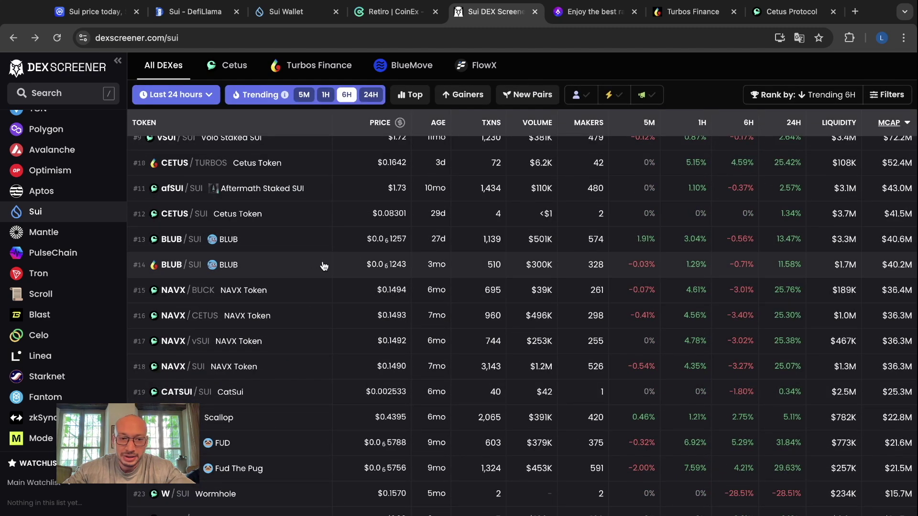
pyautogui.click(233, 268)
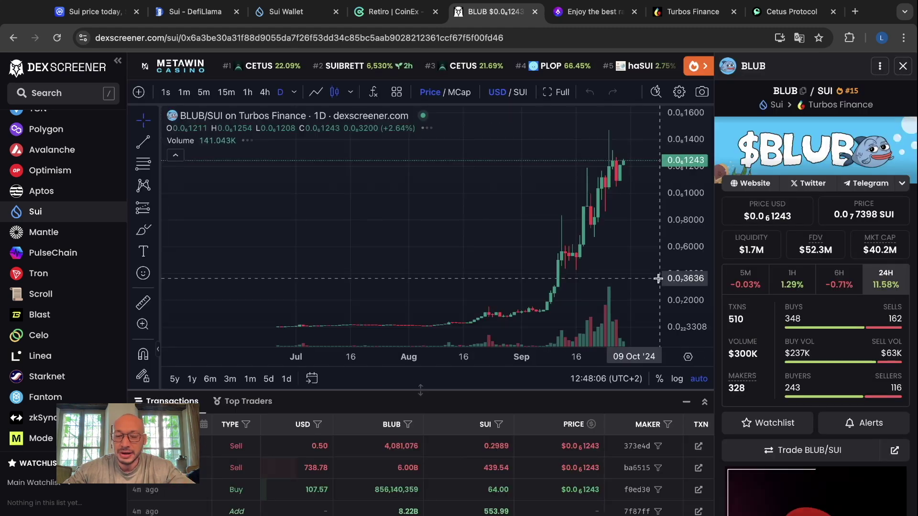
pyautogui.moveTo(681, 214); pyautogui.dragTo(682, 306)
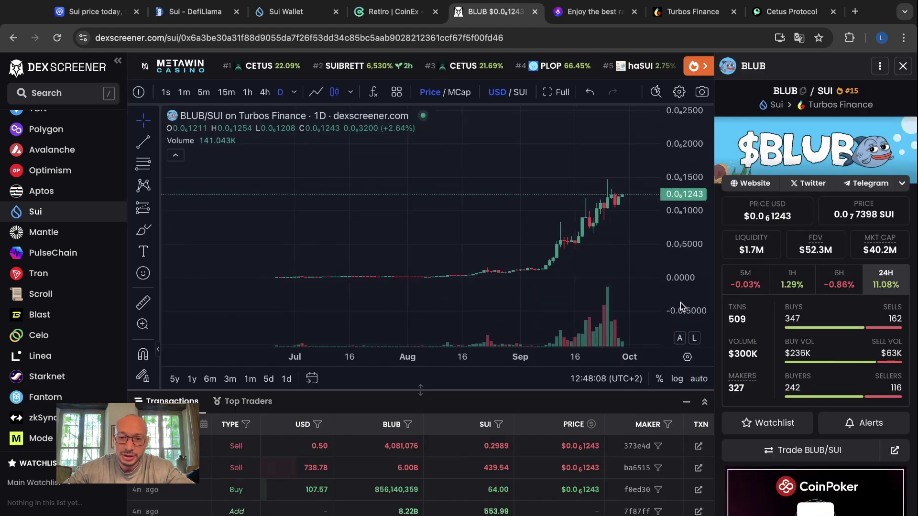
pyautogui.scroll(-1, 512, 304)
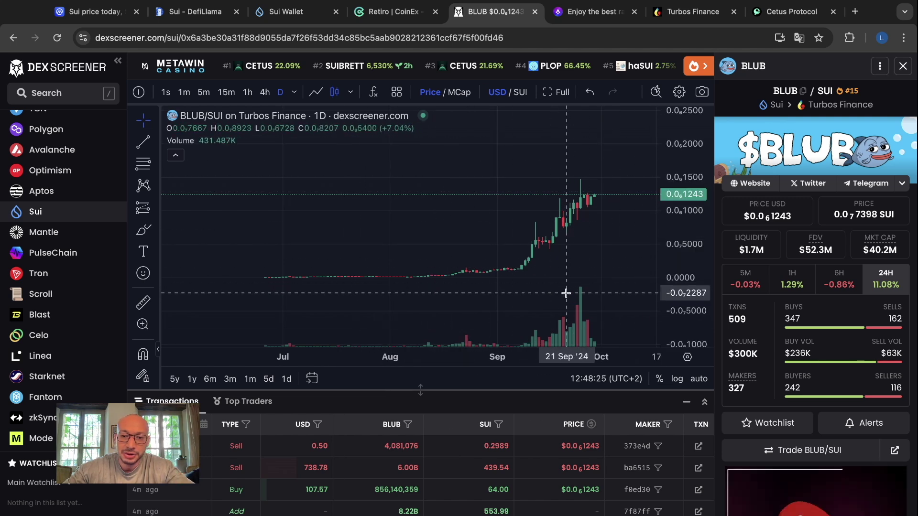
pyautogui.scroll(-1, 566, 293)
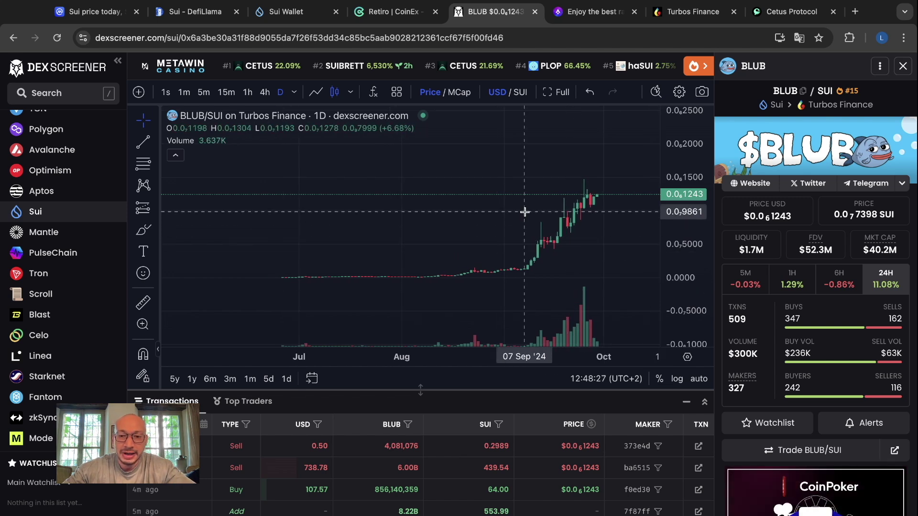
pyautogui.hscroll(1, 506, 266)
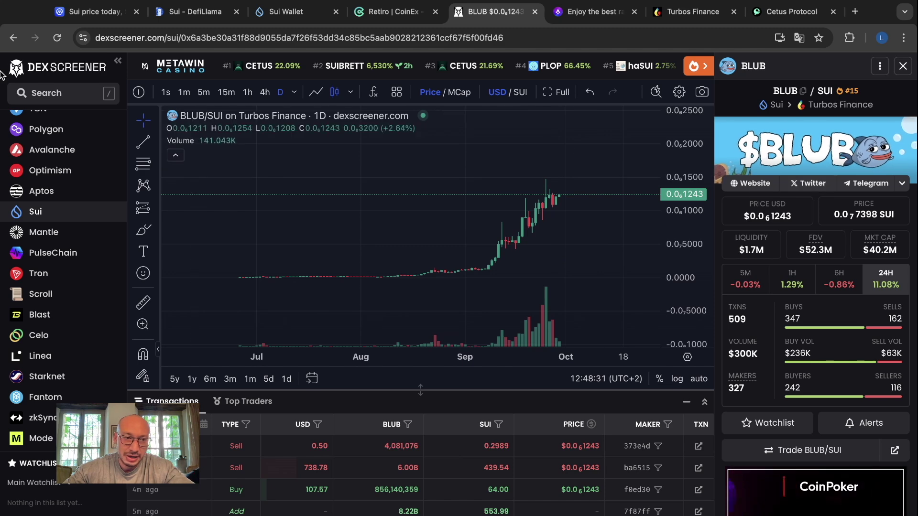
pyautogui.click(13, 39)
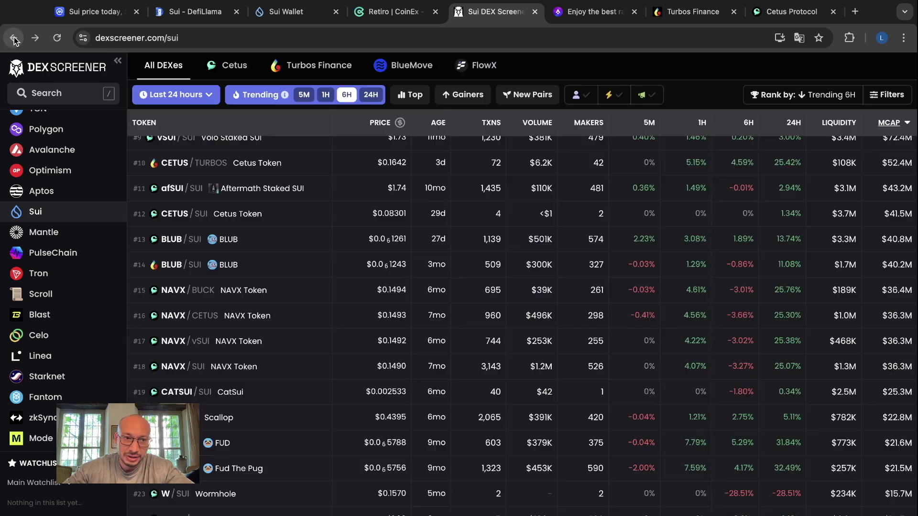
# Reopen the FUD/SUI pair on Turbos Finance to view its chart again, and return to the Sui pair list.
pyautogui.scroll(-3, 403, 271)
pyautogui.click(339, 231)
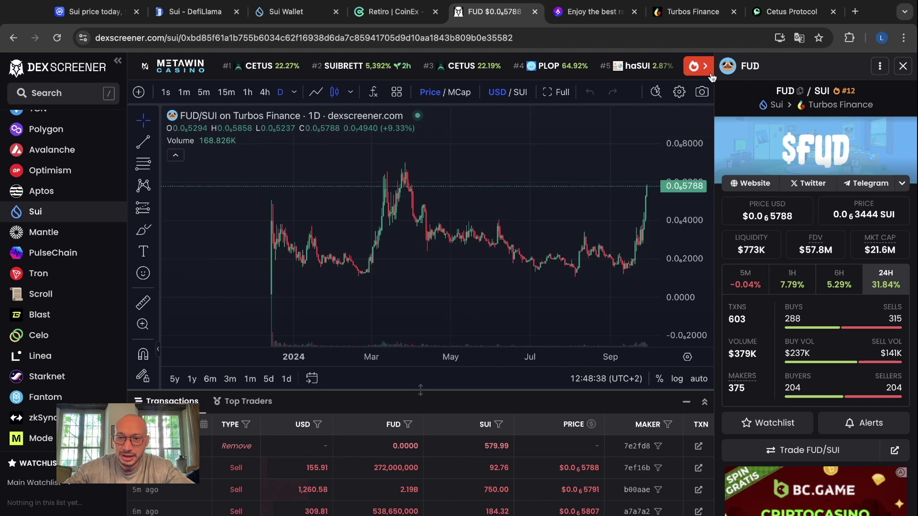
pyautogui.click(12, 38)
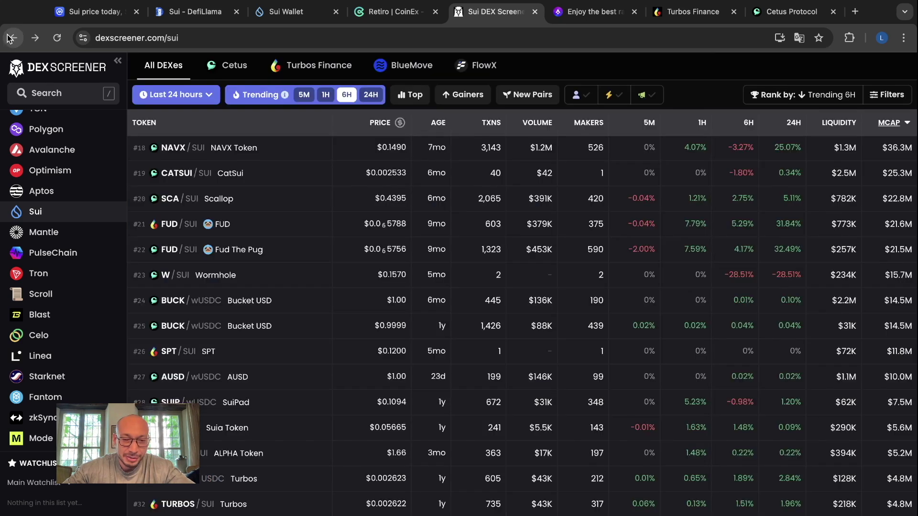
# Open the HSUI/SUI pair on Turbos Finance, examine its price history back to February, and return to the Sui pair list.
pyautogui.scroll(-10, 350, 308)
pyautogui.scroll(-1, 350, 307)
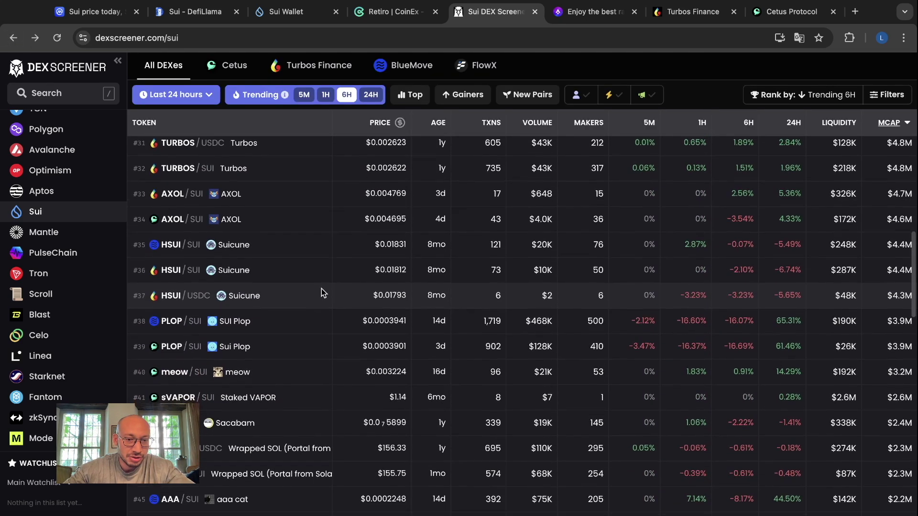
pyautogui.click(316, 268)
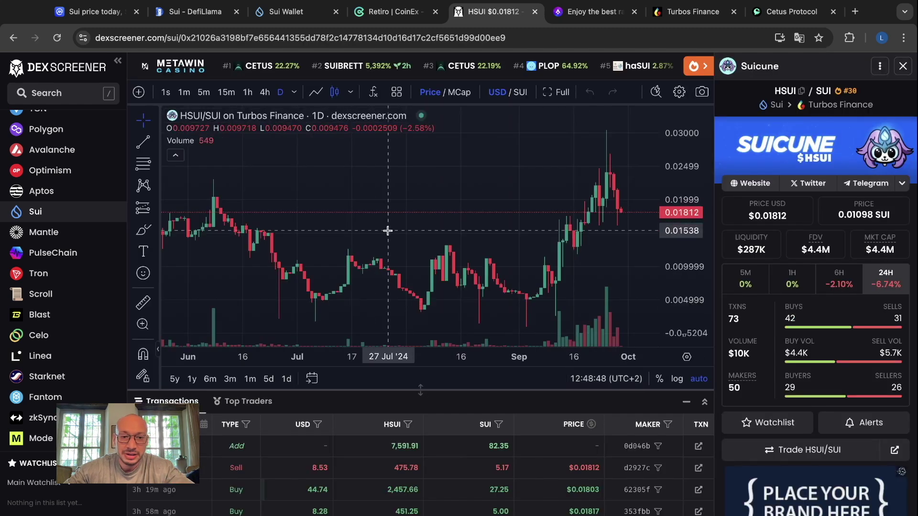
pyautogui.scroll(-5, 388, 230)
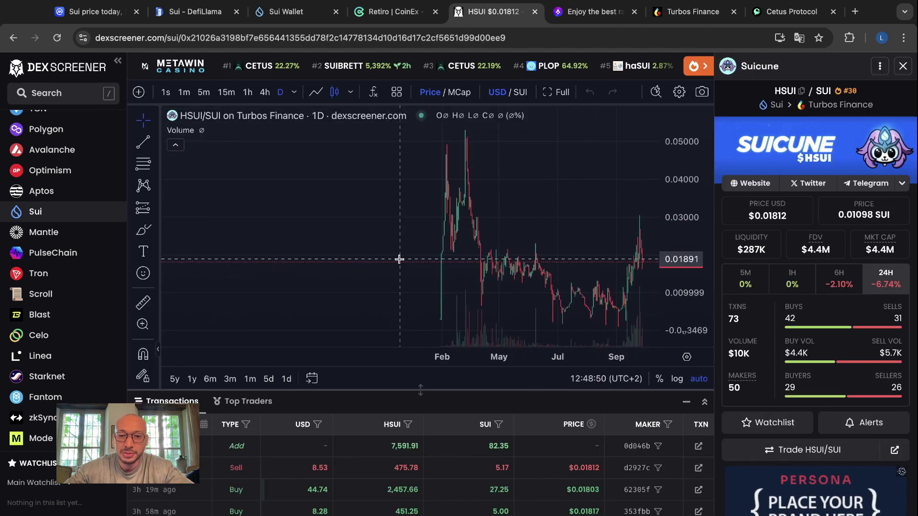
pyautogui.click(12, 40)
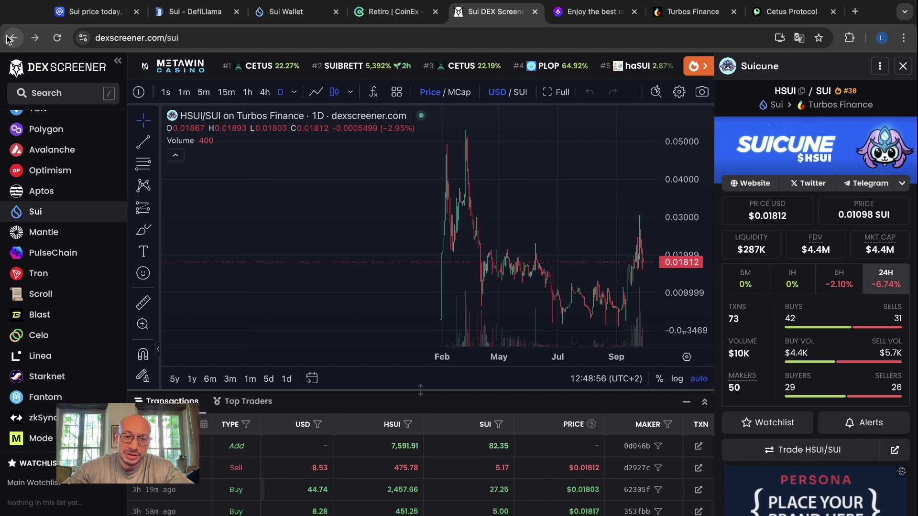
# Find the SCB/SUI pair on FlowX further down the list, open it, and examine its full price history.
pyautogui.scroll(-3, 492, 376)
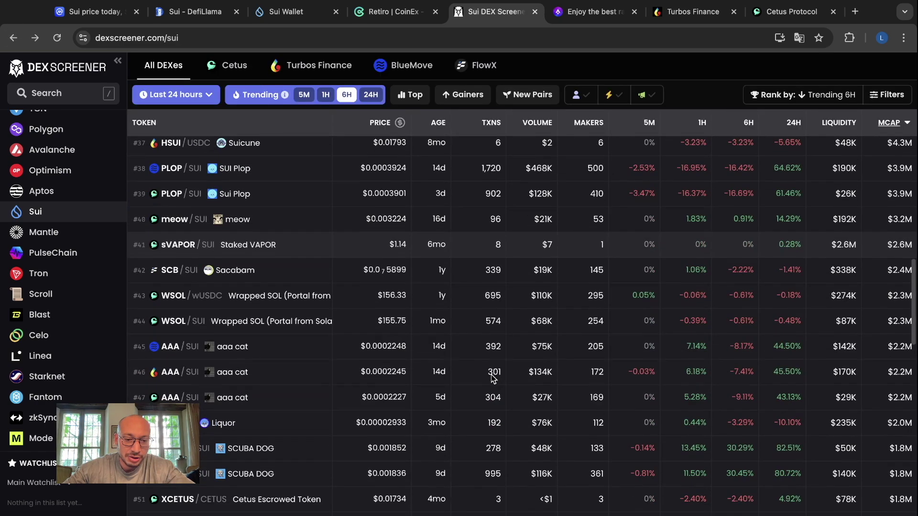
pyautogui.scroll(-5, 494, 379)
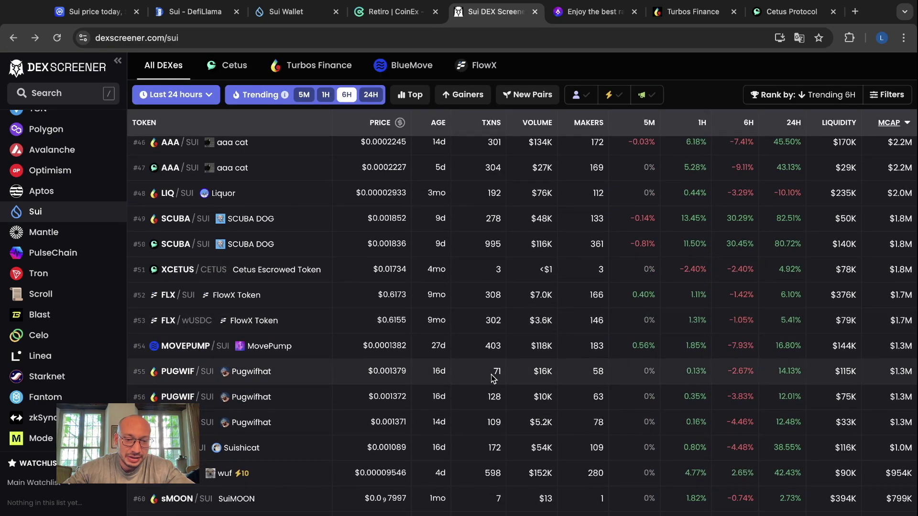
pyautogui.hotkey('alt', 'Right')
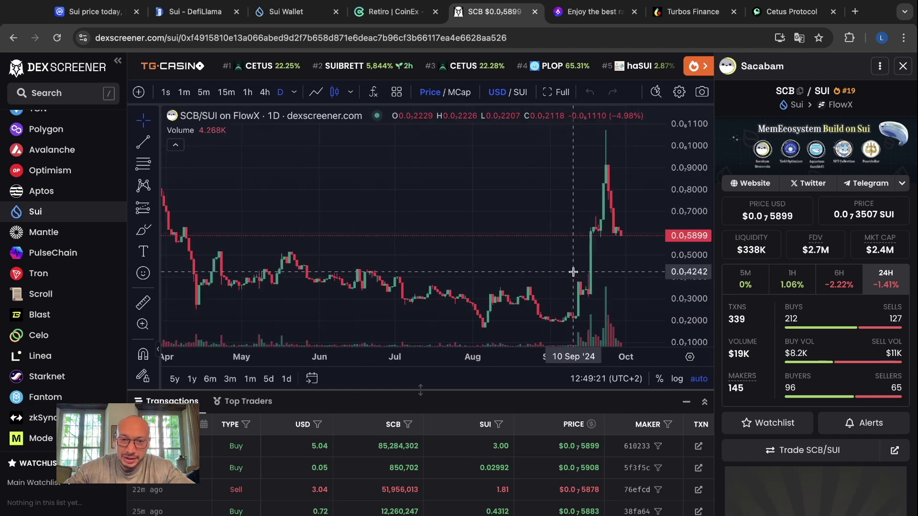
pyautogui.scroll(-3, 576, 277)
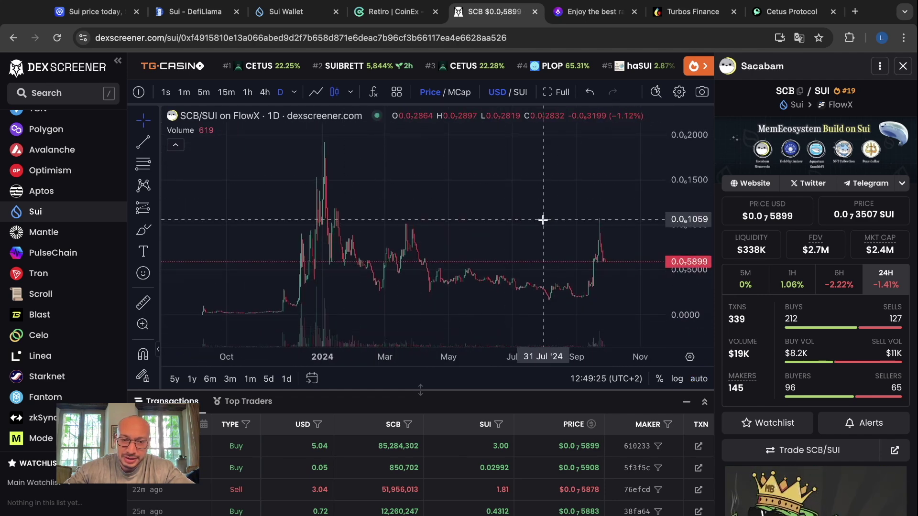
pyautogui.scroll(1, 543, 220)
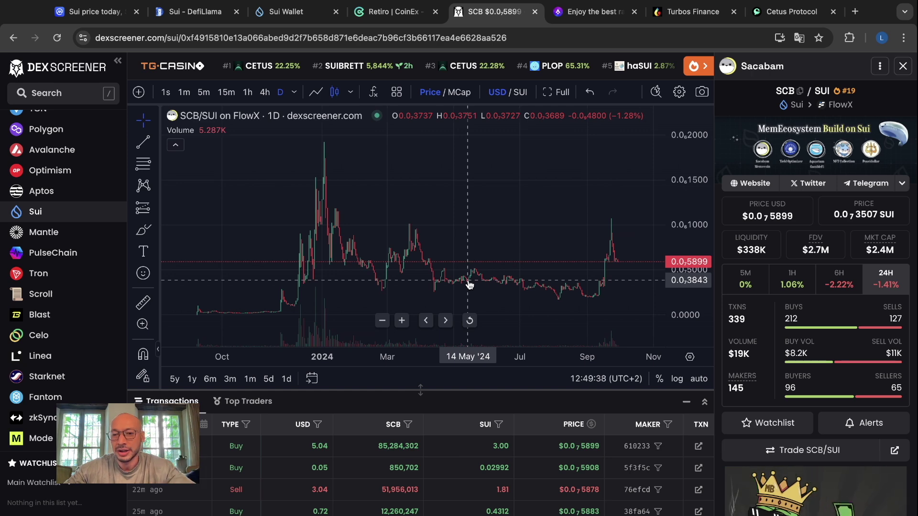
# Check the Sacabam token's X profile and posts, close that page, and view the SCB/SUI chart again.
pyautogui.click(808, 183)
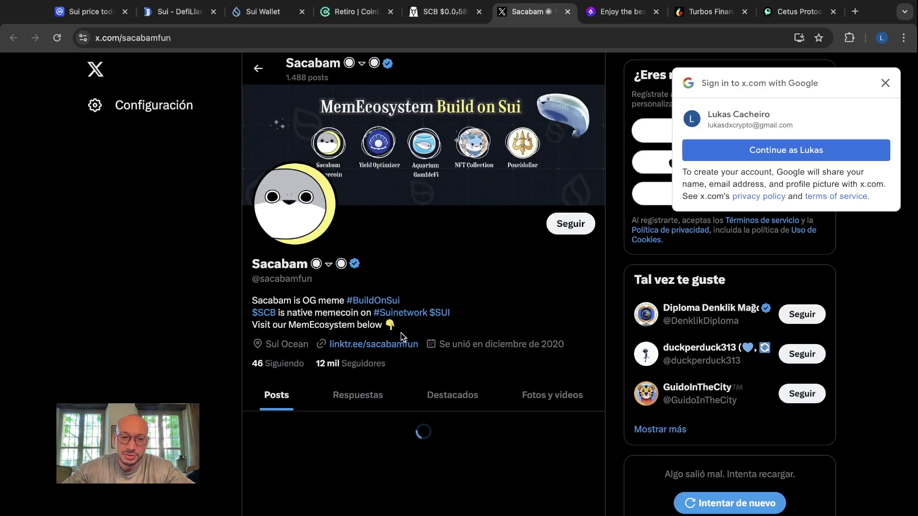
pyautogui.scroll(-2, 500, 337)
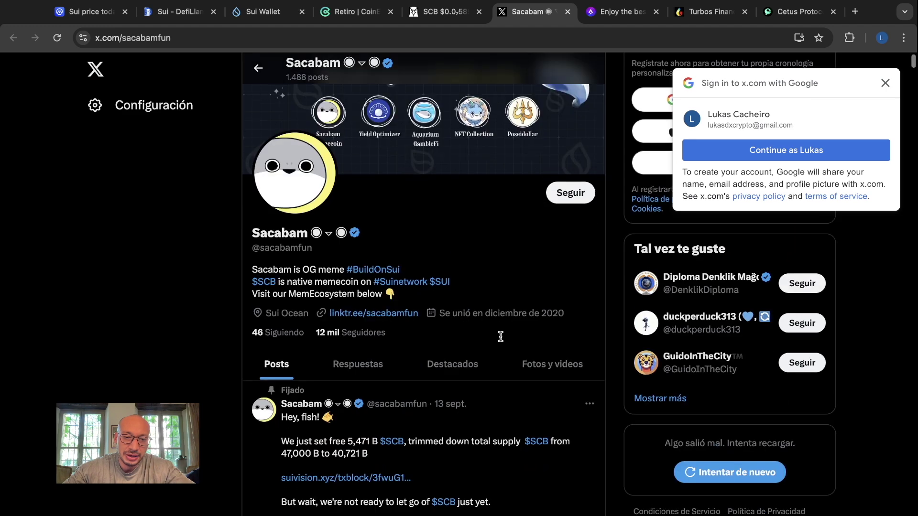
pyautogui.press('super+w')
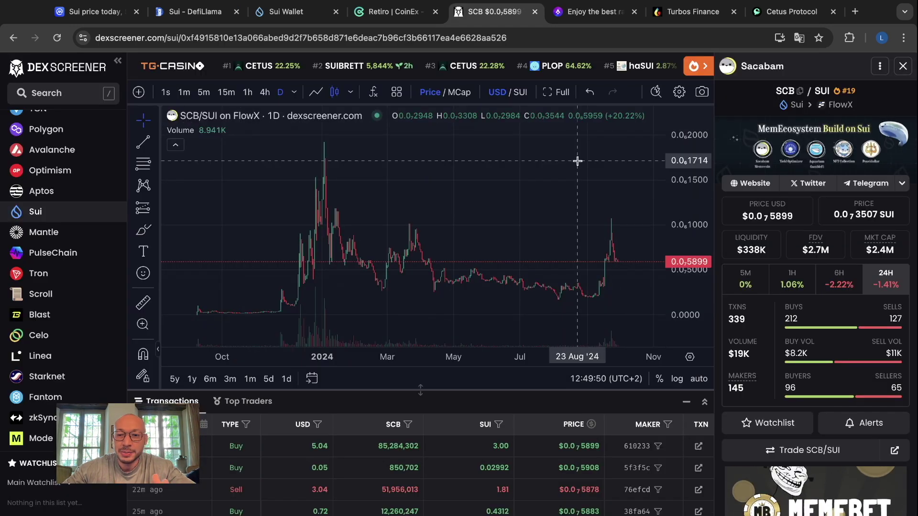
pyautogui.hscroll(1, 642, 289)
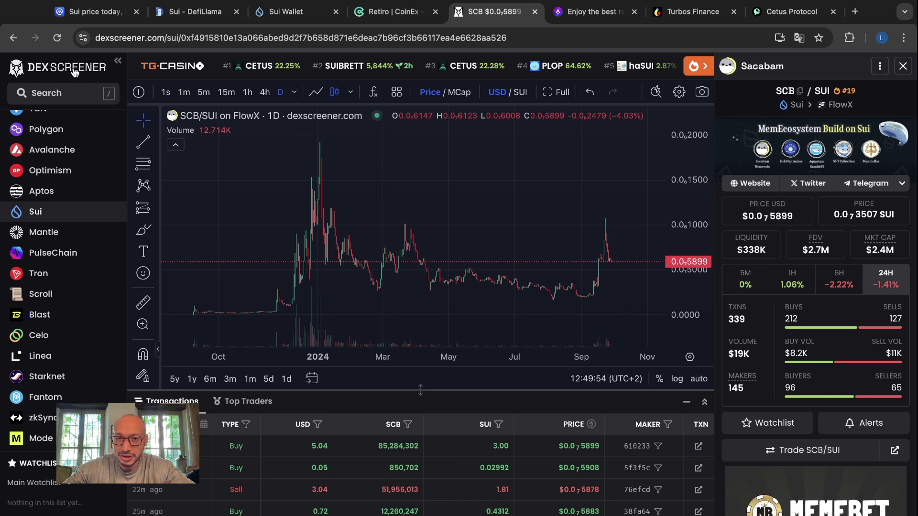
# Revisit the RocketX and Turbos Finance swap pages, and launch the Cetus app from the Cetus Protocol home page.
pyautogui.click(596, 12)
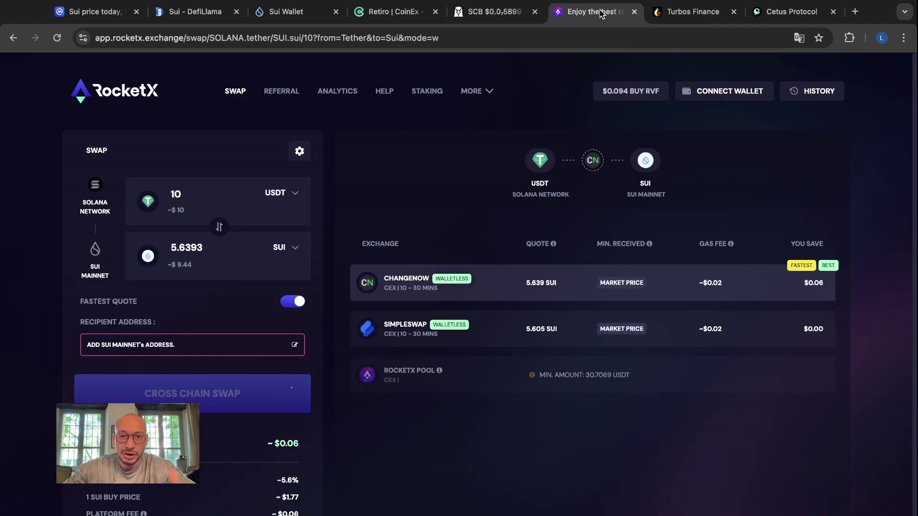
pyautogui.click(690, 16)
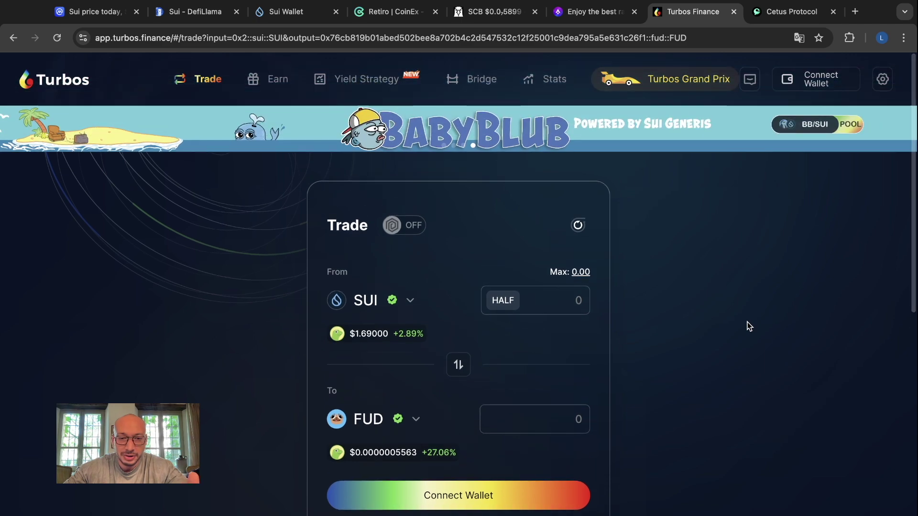
pyautogui.hotkey('ctrl', 'Tab')
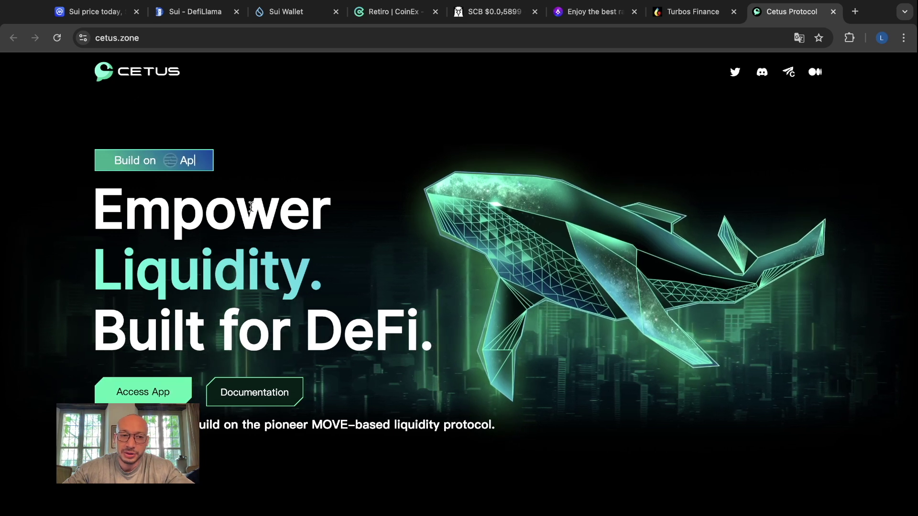
pyautogui.click(141, 391)
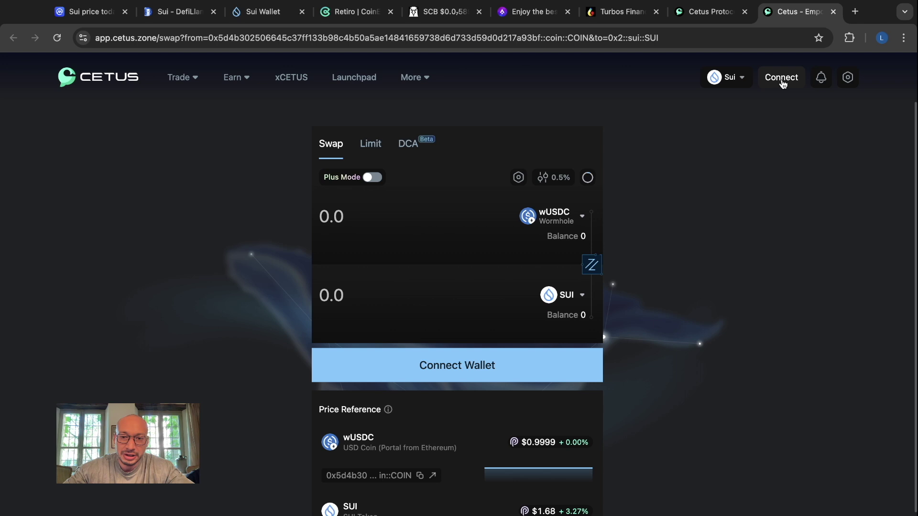
# Set up a SUI-to-SCB swap on Cetus by finding Sacabam with "saca", and reverse it to sell SCB for SUI.
pyautogui.scroll(-1, 759, 336)
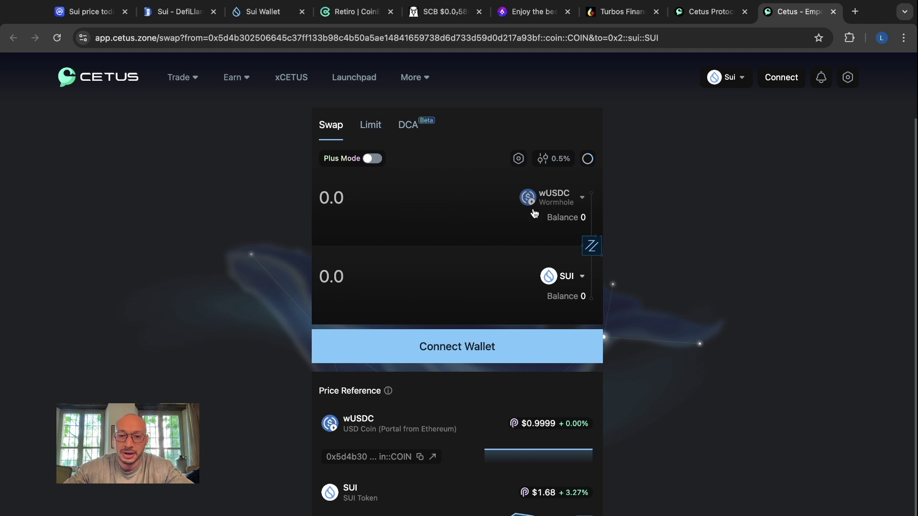
pyautogui.click(592, 246)
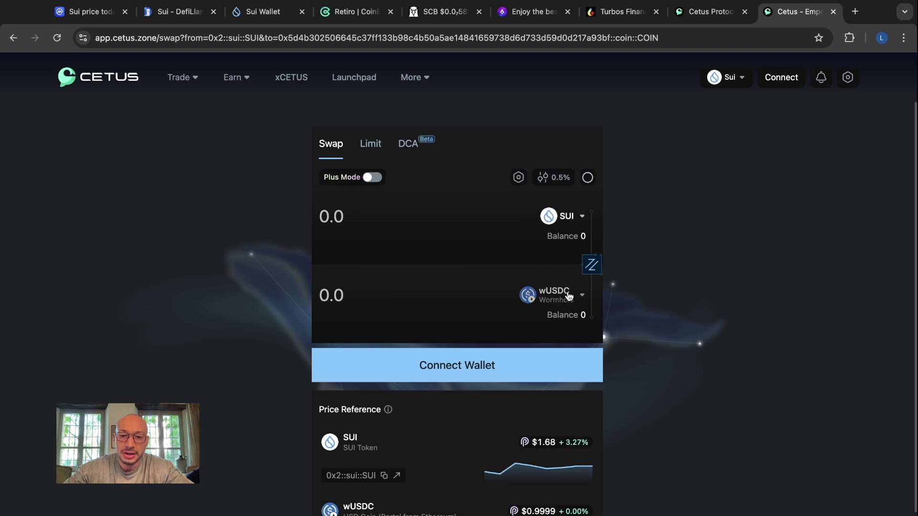
pyautogui.click(583, 296)
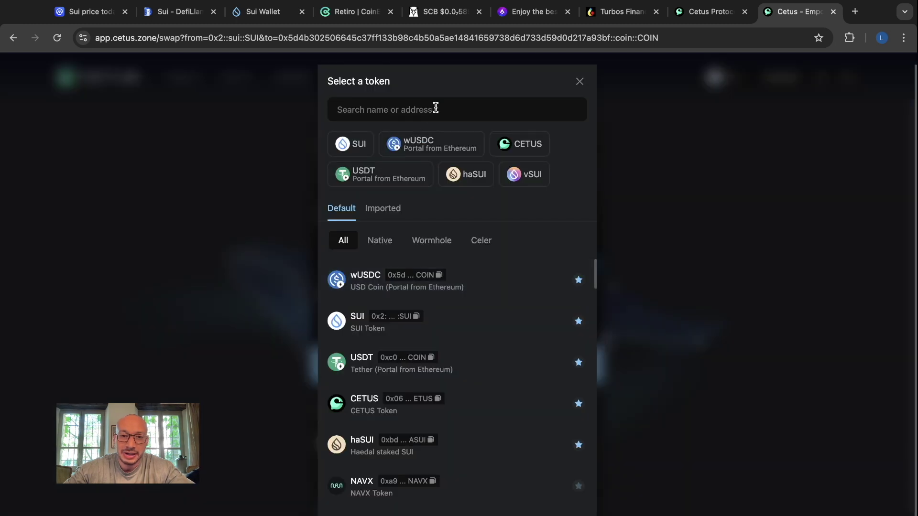
pyautogui.write('saca')
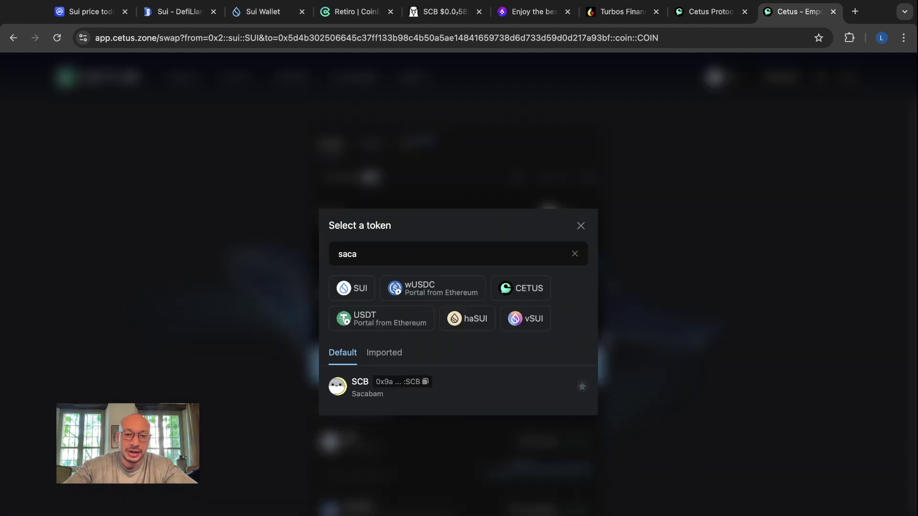
pyautogui.click(503, 390)
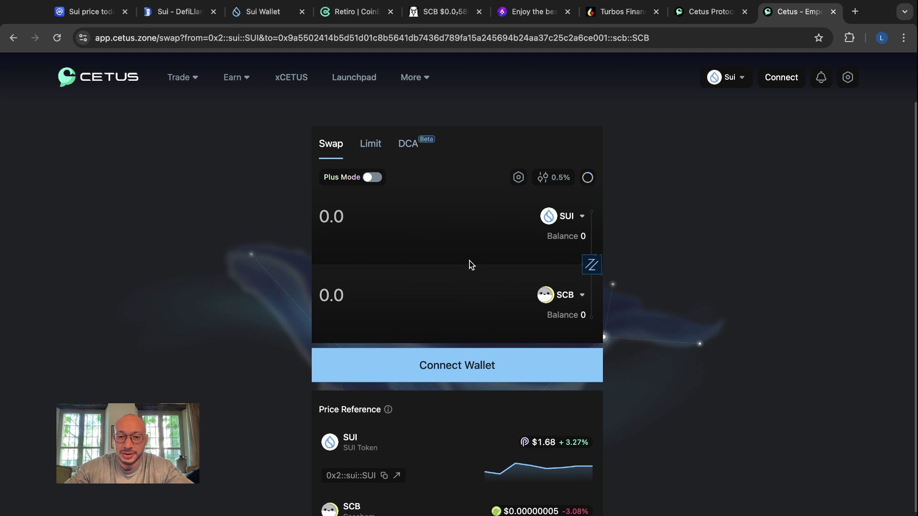
pyautogui.click(592, 266)
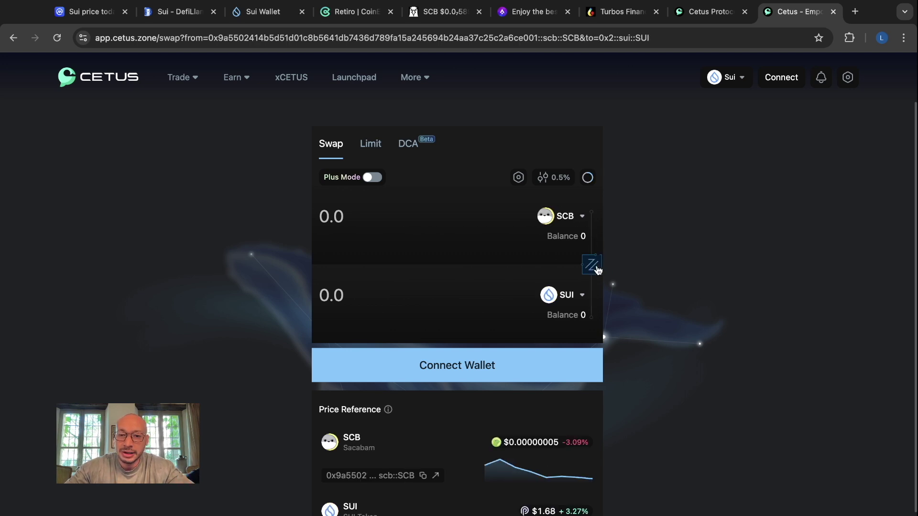
# Check the liquidity sources for custom routing and the slippage tolerance options of the Cetus swap without changing them.
pyautogui.click(519, 178)
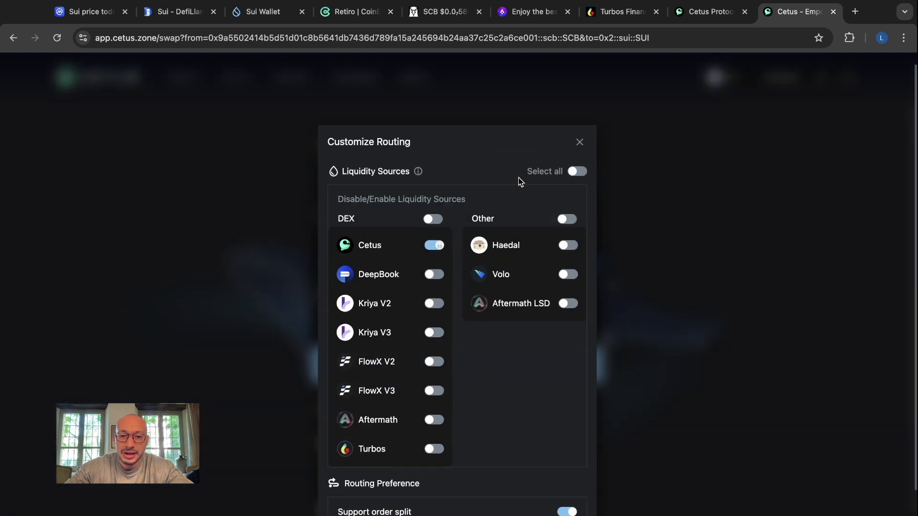
pyautogui.click(581, 141)
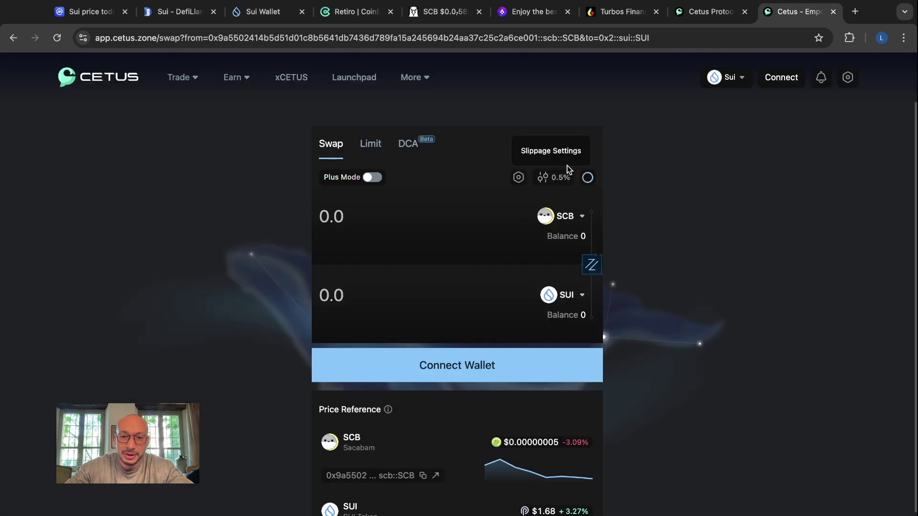
pyautogui.click(560, 179)
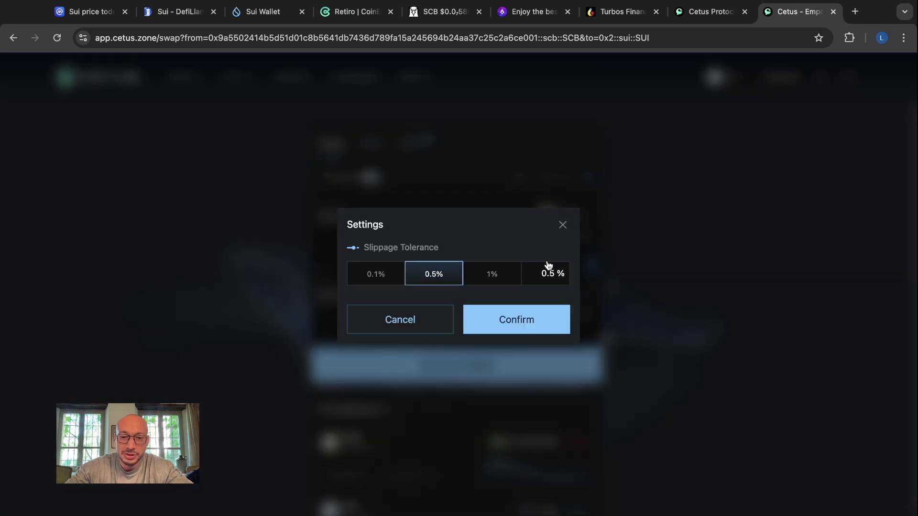
pyautogui.click(561, 226)
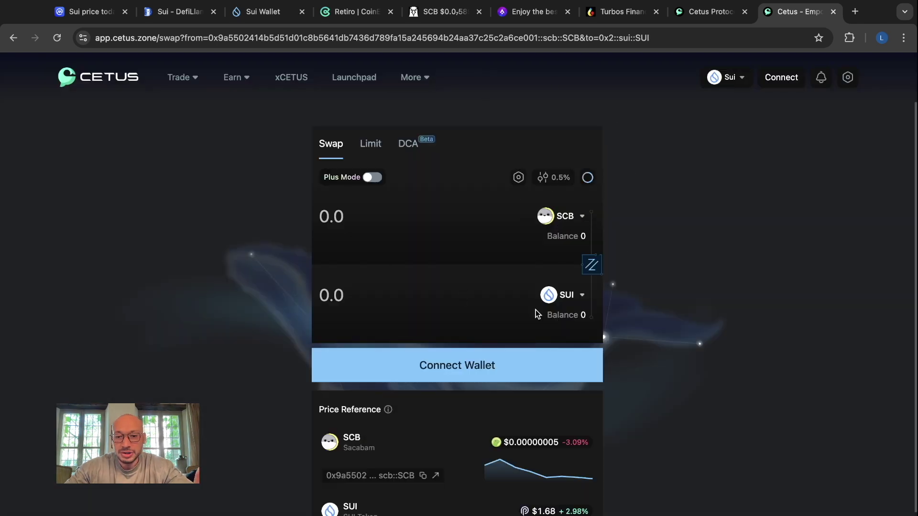
pyautogui.scroll(1, 719, 378)
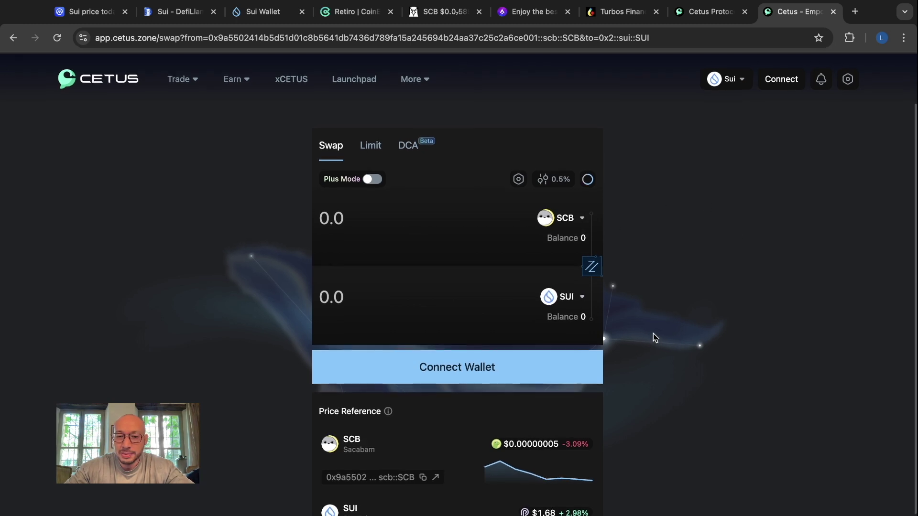
pyautogui.scroll(-1, 653, 334)
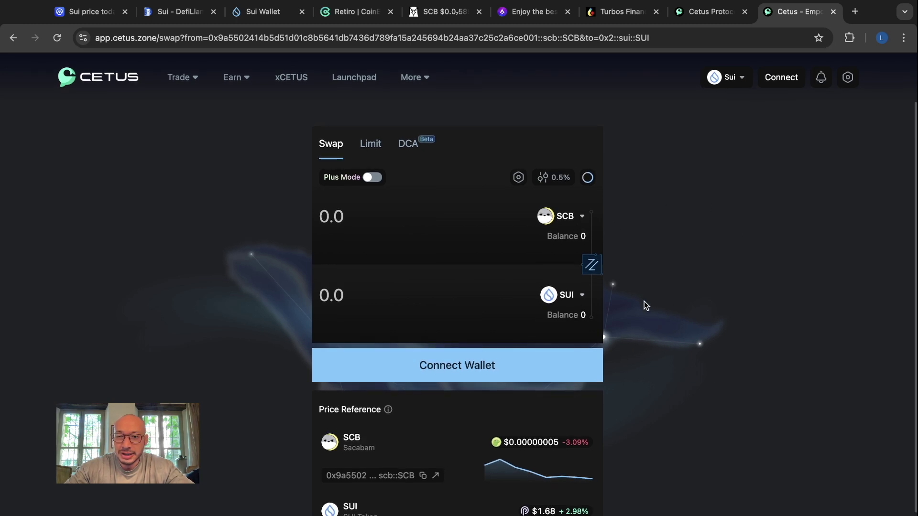
# Examine the RPC node options and their latencies in the Cetus settings, and close the Cetus app page.
pyautogui.click(846, 79)
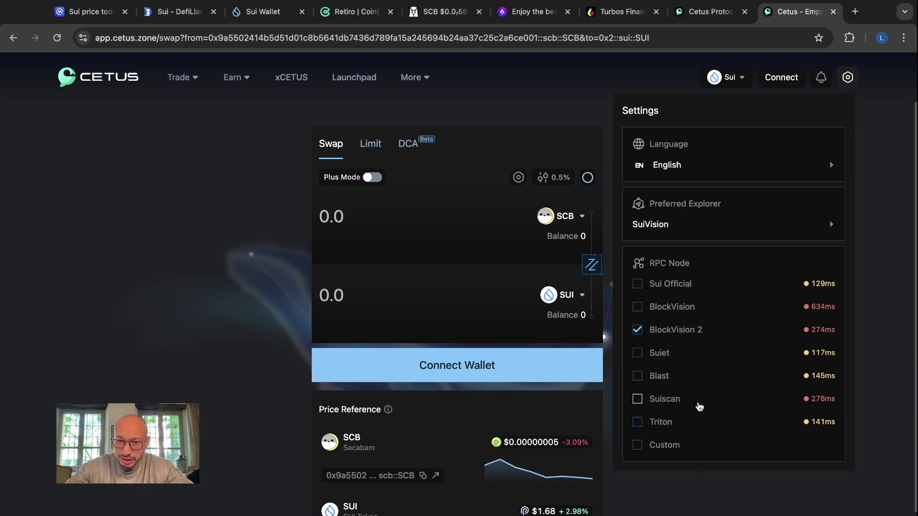
pyautogui.moveTo(689, 264); pyautogui.dragTo(649, 264)
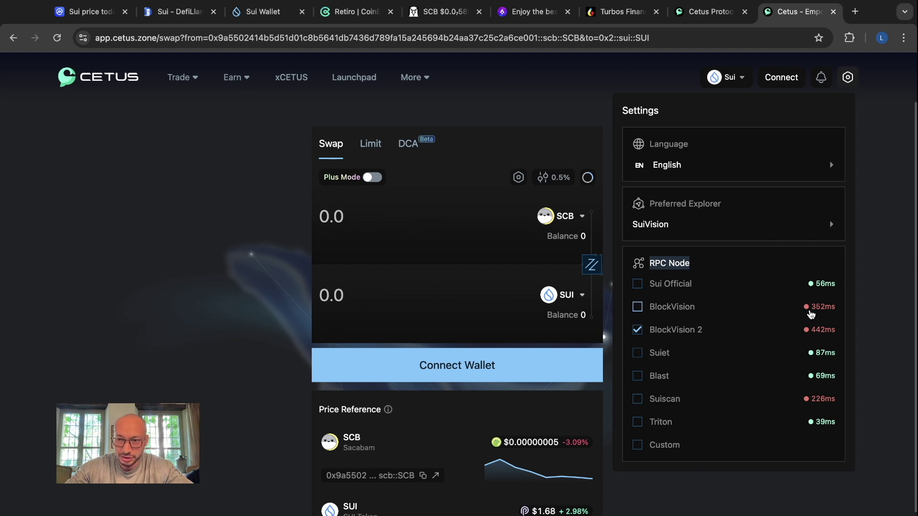
pyautogui.click(834, 12)
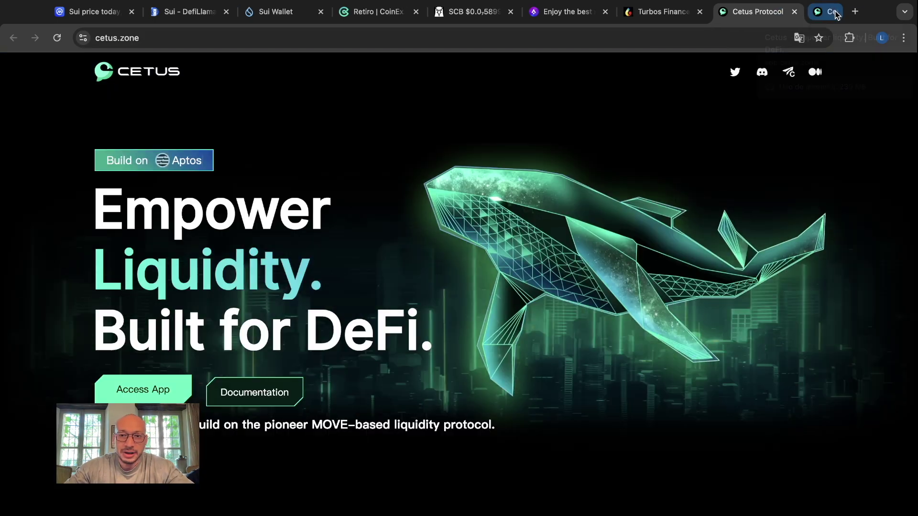
# Return to the Turbos Finance trade page and connect Sui Wallet to it.
pyautogui.click(699, 14)
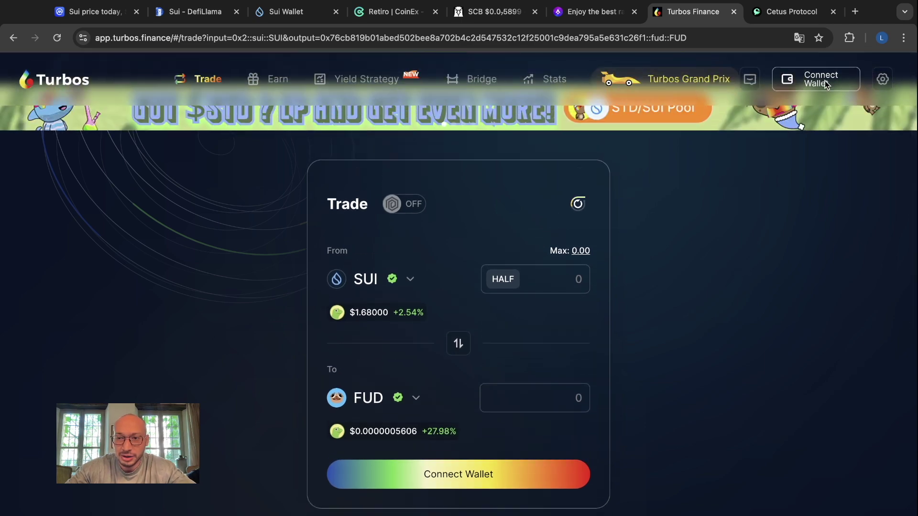
pyautogui.click(825, 81)
pyautogui.click(308, 246)
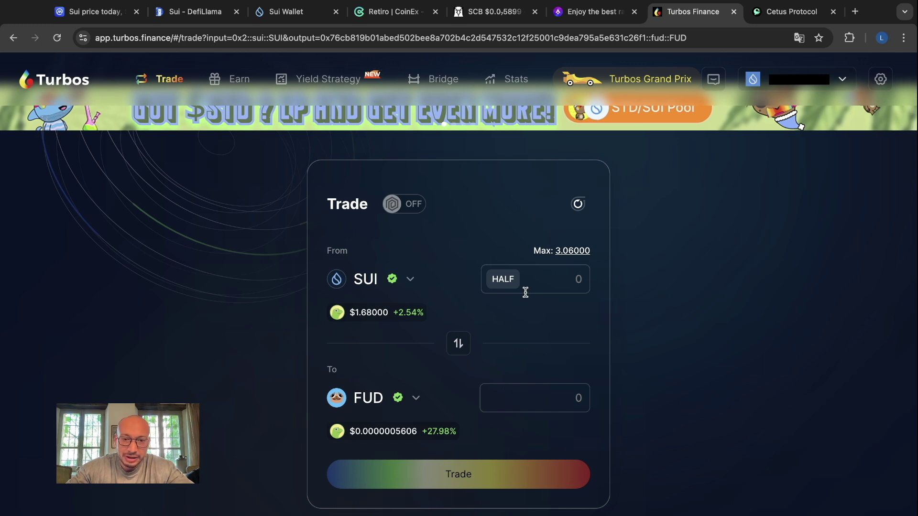
# Enter half of the SUI balance, 1.53 SUI, for a FUD trade on Turbos, and reverse the pair to FUD-to-SUI.
pyautogui.click(505, 288)
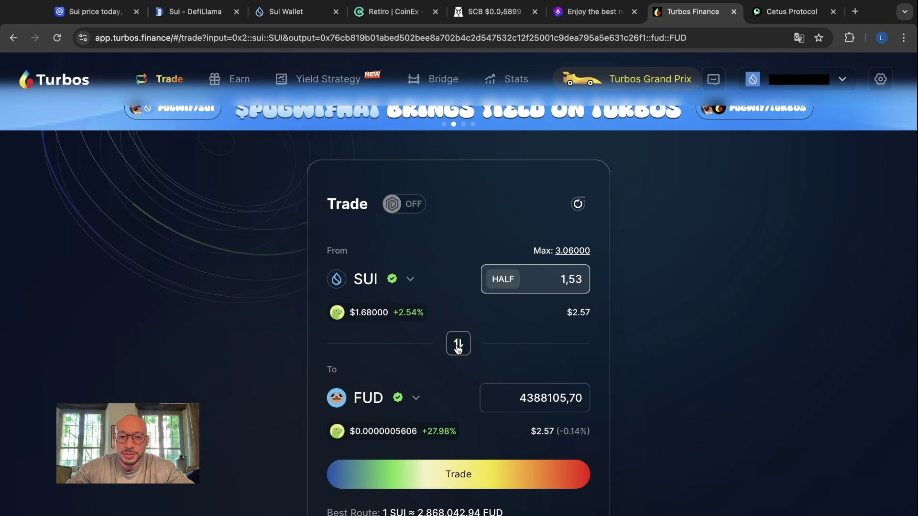
pyautogui.click(459, 346)
pyautogui.scroll(-1, 757, 365)
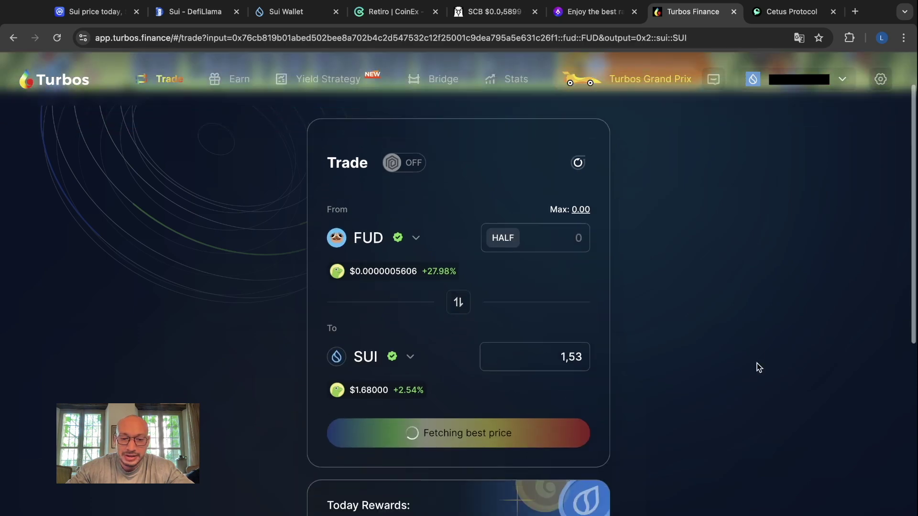
pyautogui.scroll(1, 756, 367)
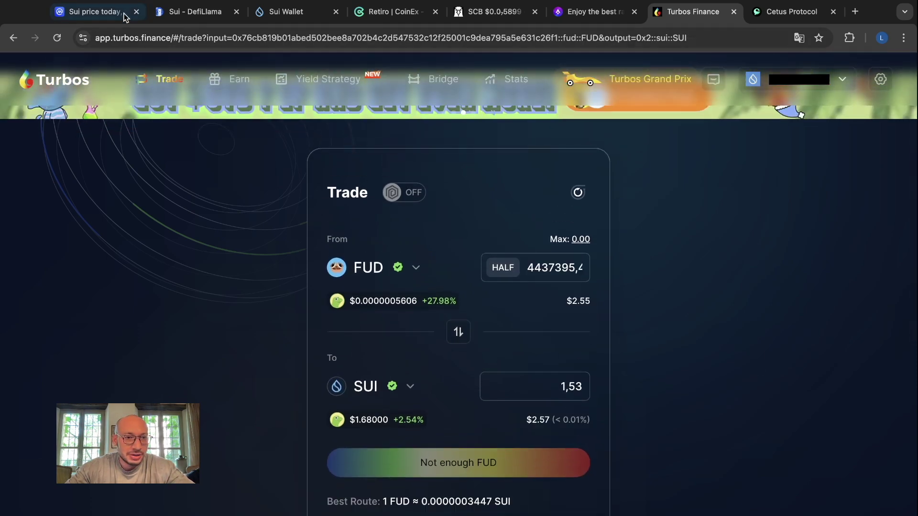
# Revisit Sui on CoinMarketCap and the RocketX swap quotes, and switch CoinMarketCap's all-time Sui chart to market cap.
pyautogui.click(104, 15)
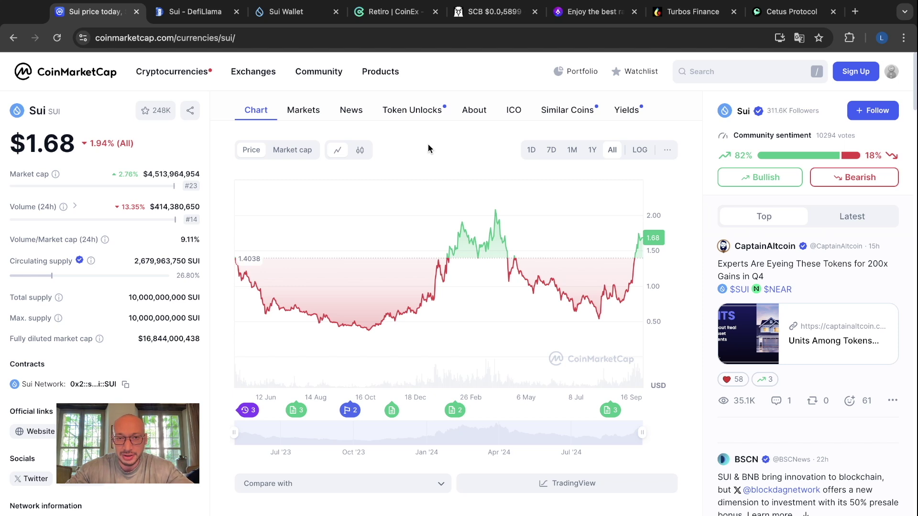
pyautogui.click(593, 11)
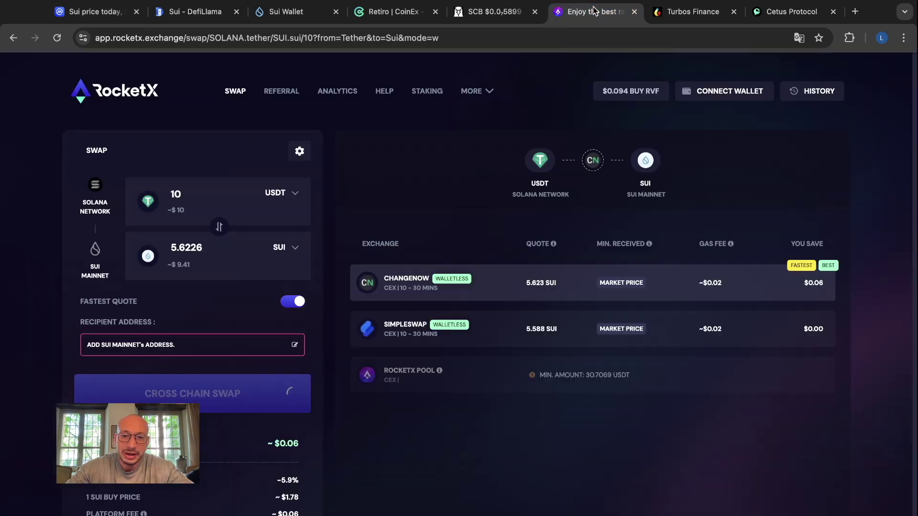
pyautogui.moveTo(570, 242)
pyautogui.click(102, 14)
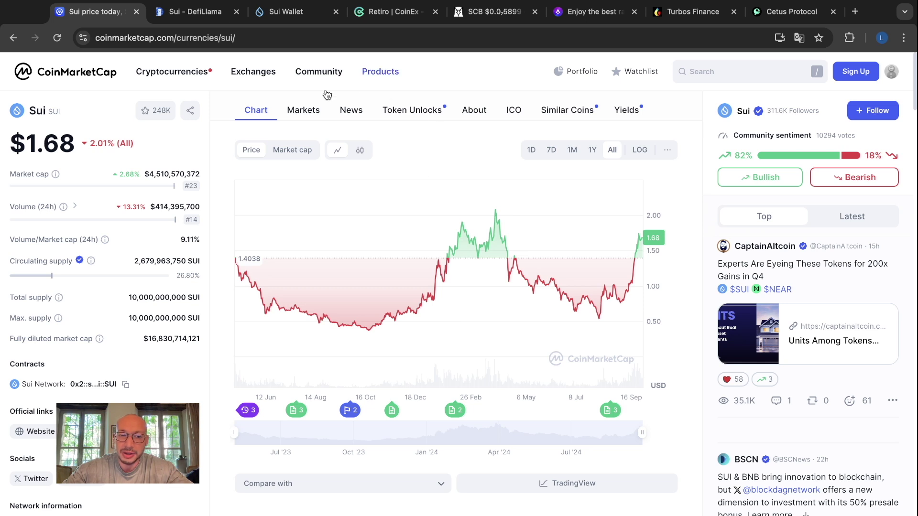
pyautogui.click(298, 157)
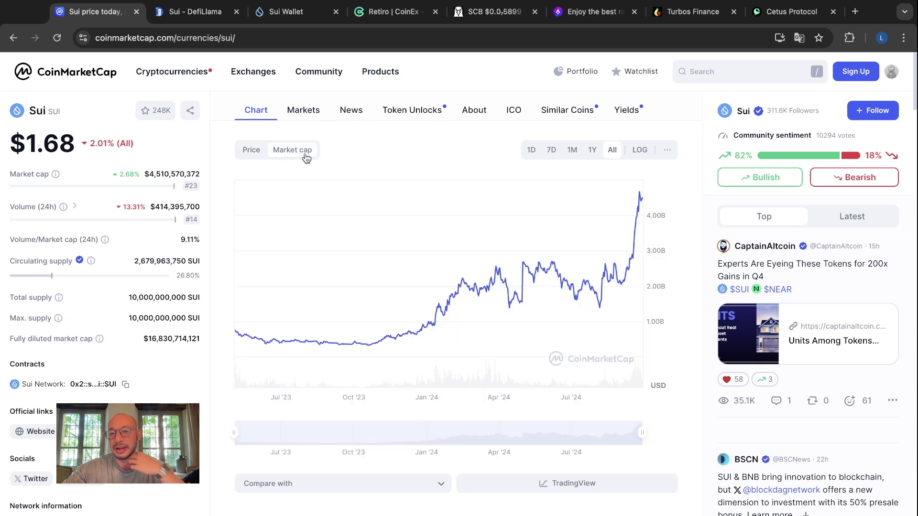